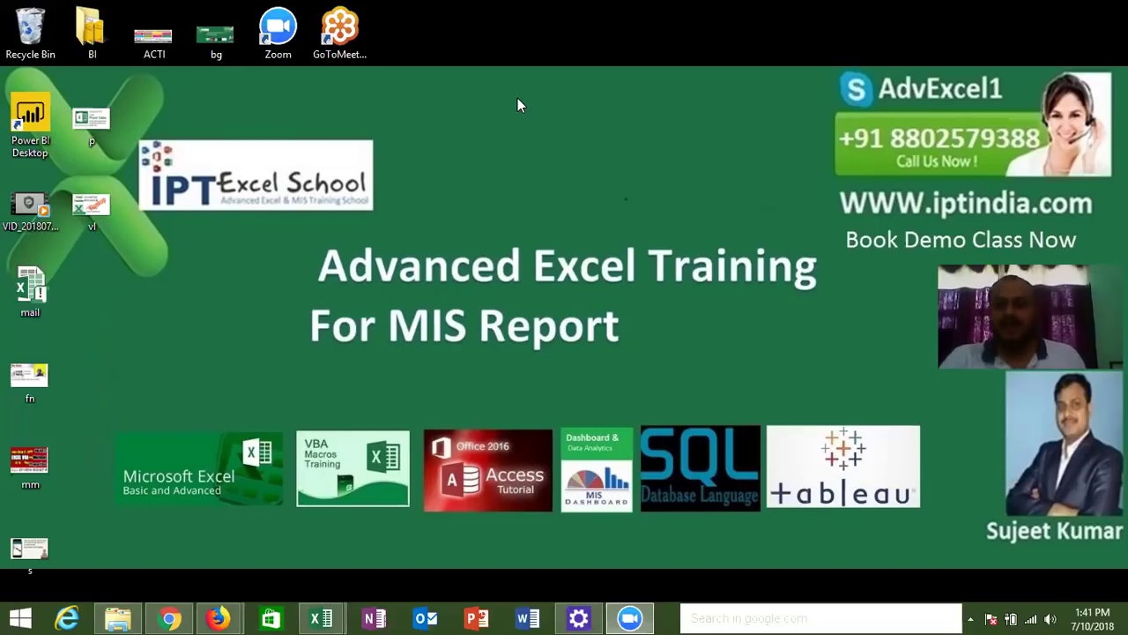
Bring the Class_file workbook to the front and look over cells H7 and I4.
{"action": "mouse_move", "coordinate": [320, 618]}
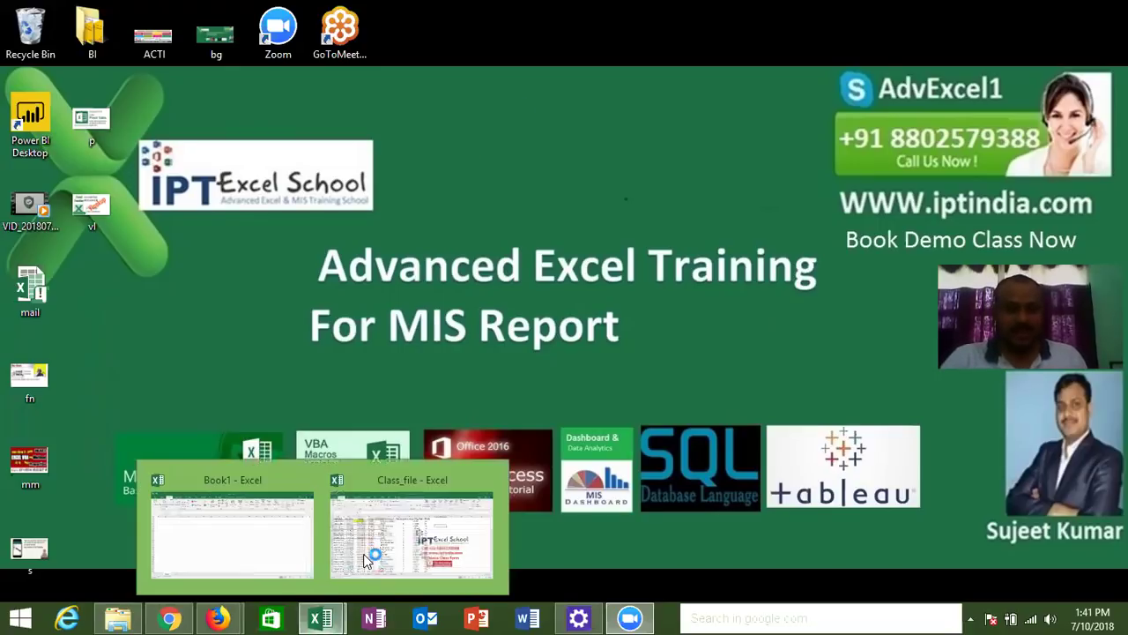
{"action": "left_click", "coordinate": [366, 563]}
{"action": "left_click", "coordinate": [574, 283]}
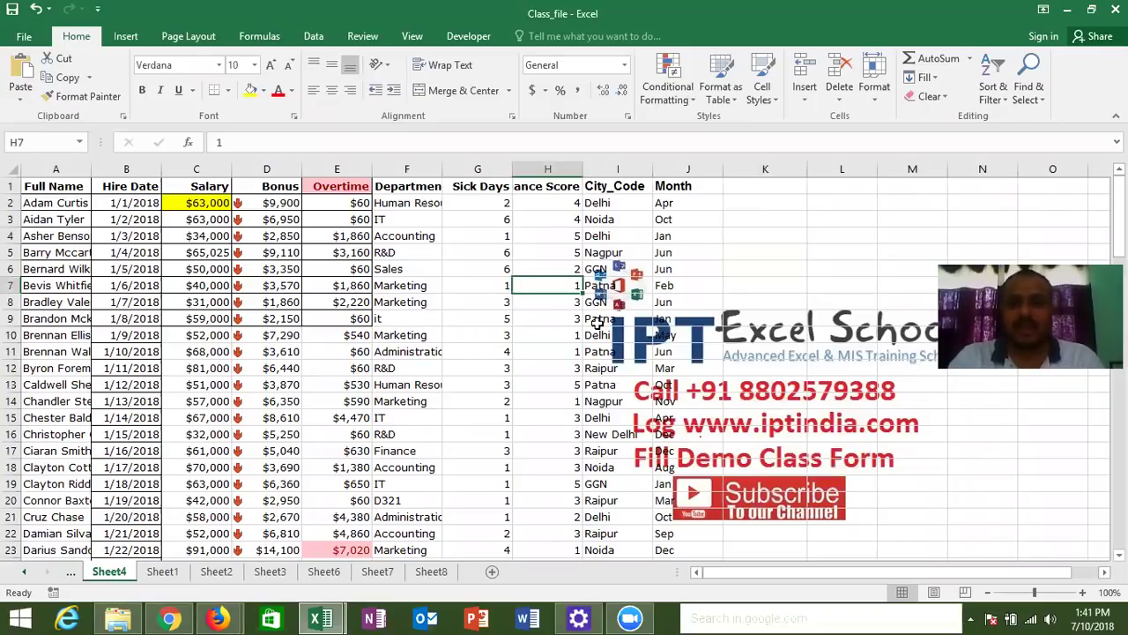
{"action": "left_click", "coordinate": [630, 231]}
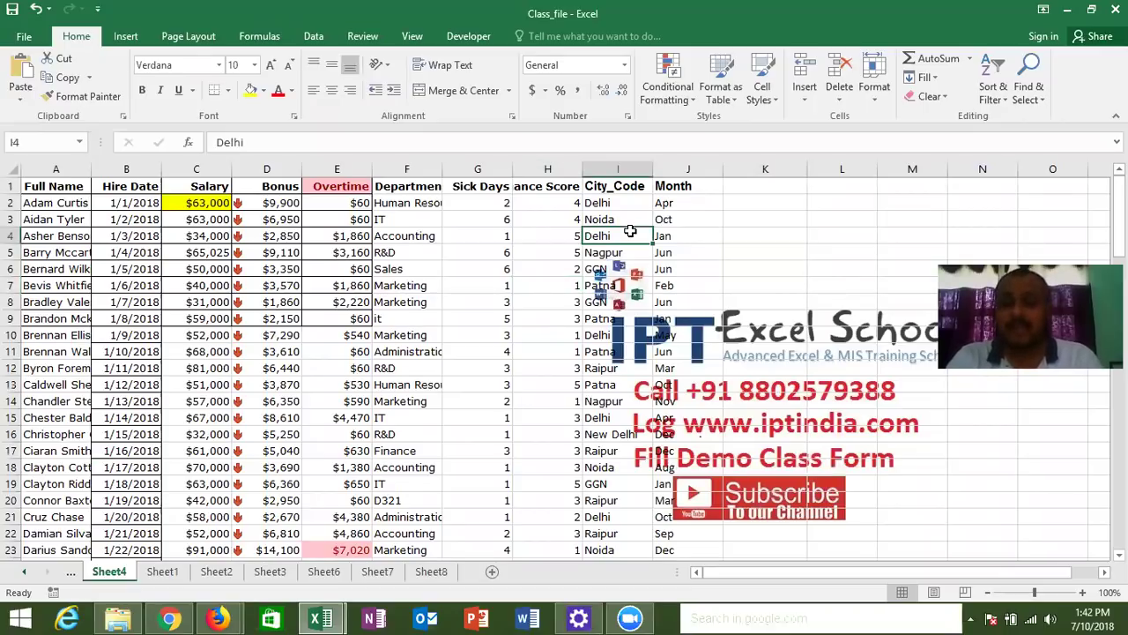
Replace the employee name in A9 with a new full name.
{"action": "left_click", "coordinate": [72, 322]}
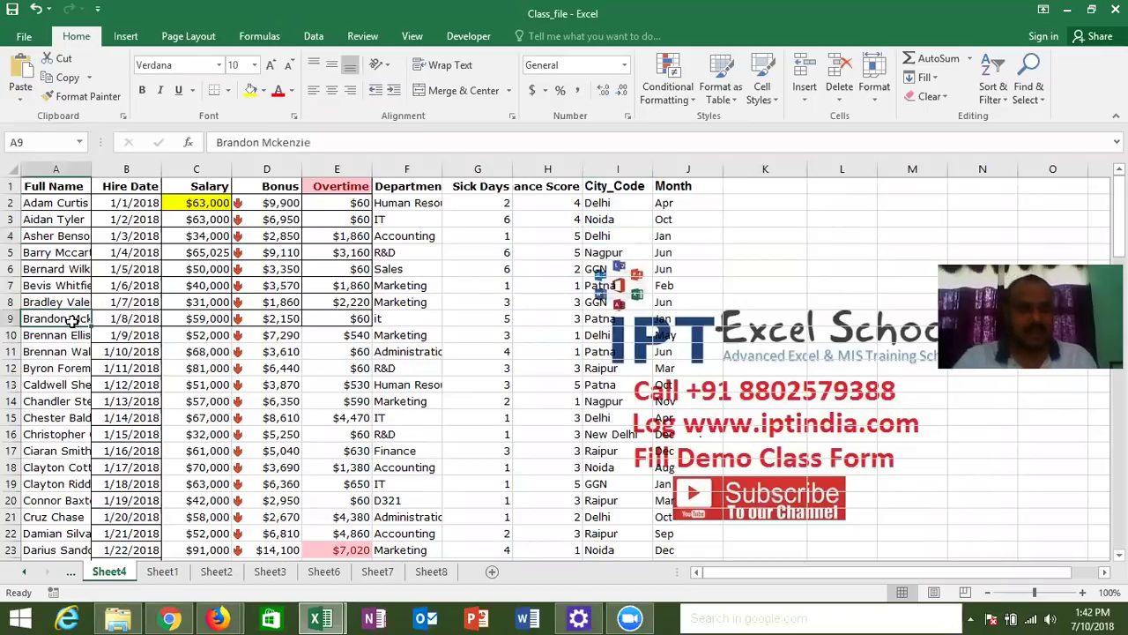
{"action": "type", "text": "Sujeet Singh"}
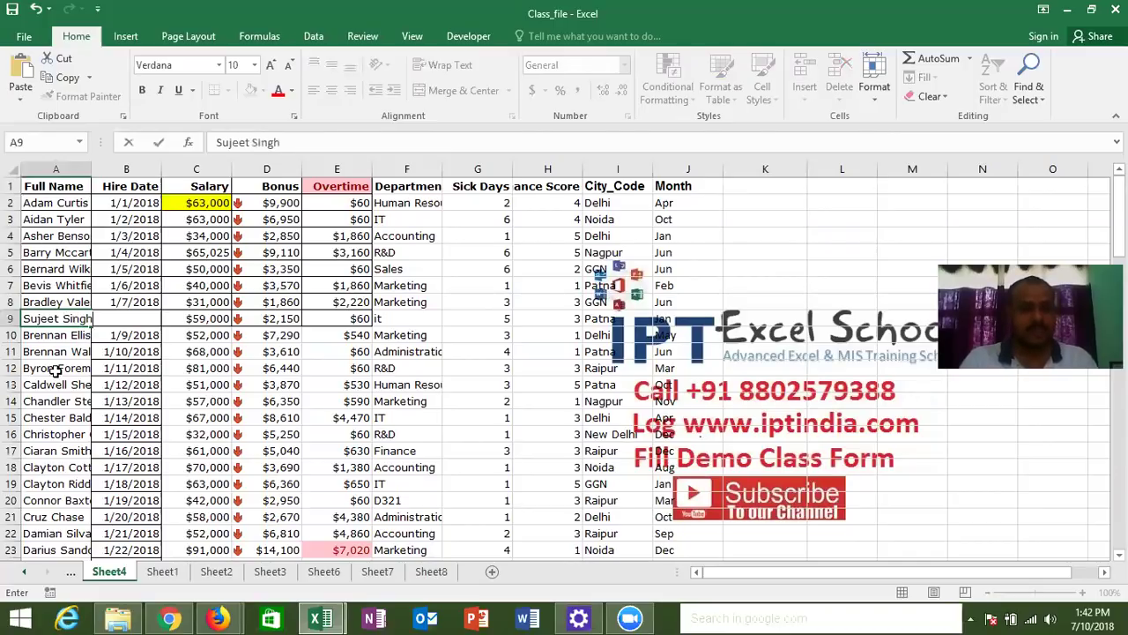
{"action": "left_click", "coordinate": [53, 430]}
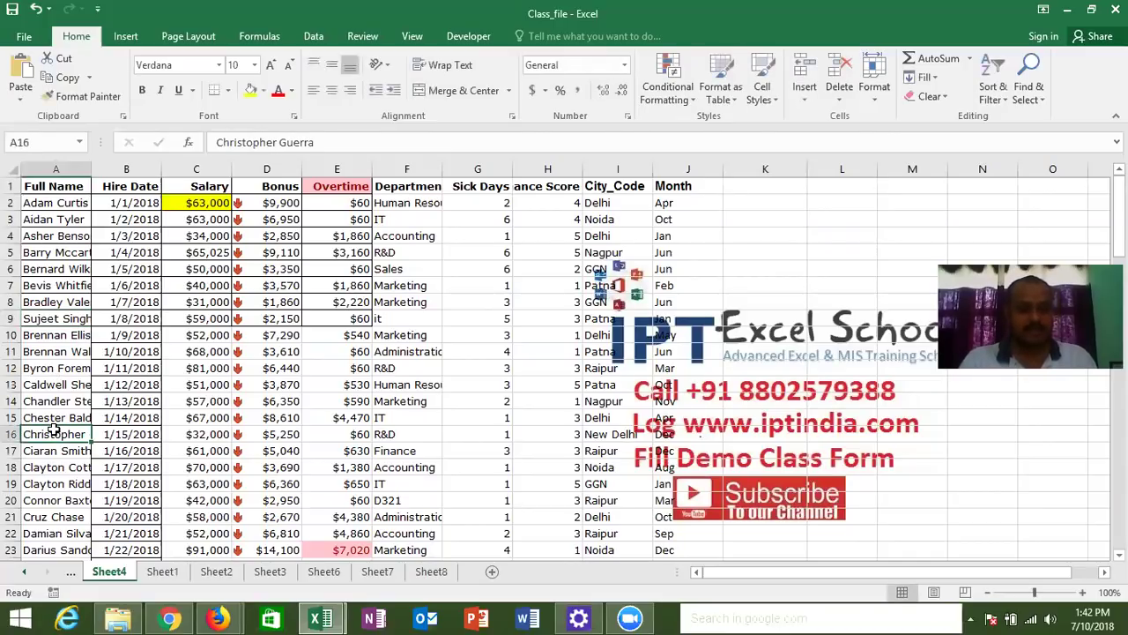
{"action": "left_click", "coordinate": [62, 318]}
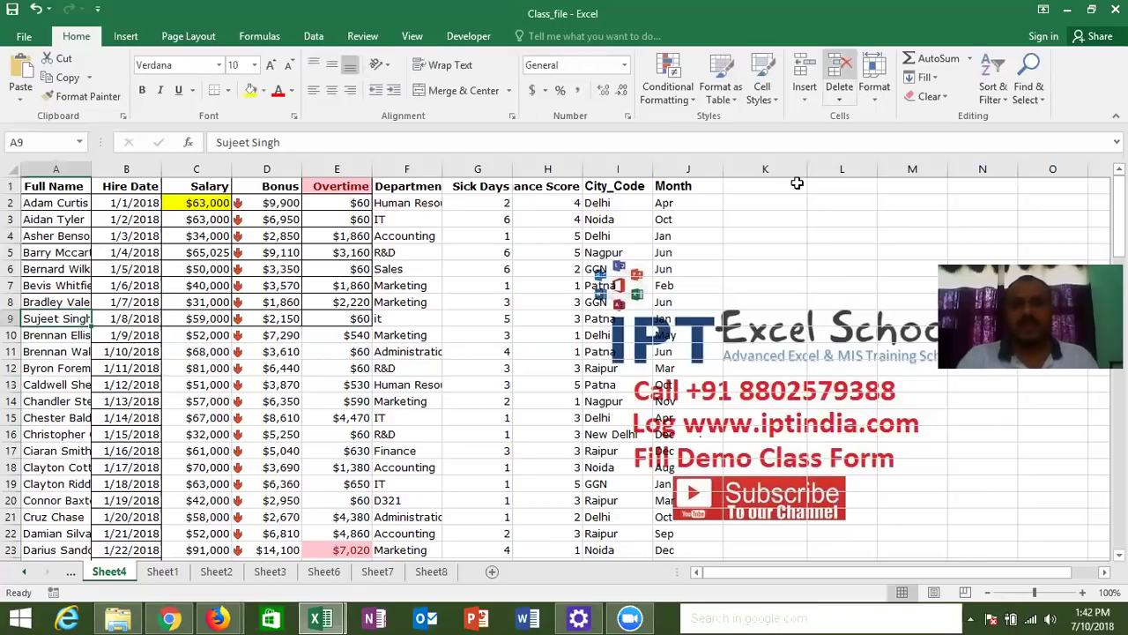
Enter the employee's first name as the lookup value in K3.
{"action": "left_click", "coordinate": [761, 219]}
{"action": "type", "text": "Sujeet"}
{"action": "left_click", "coordinate": [812, 218]}
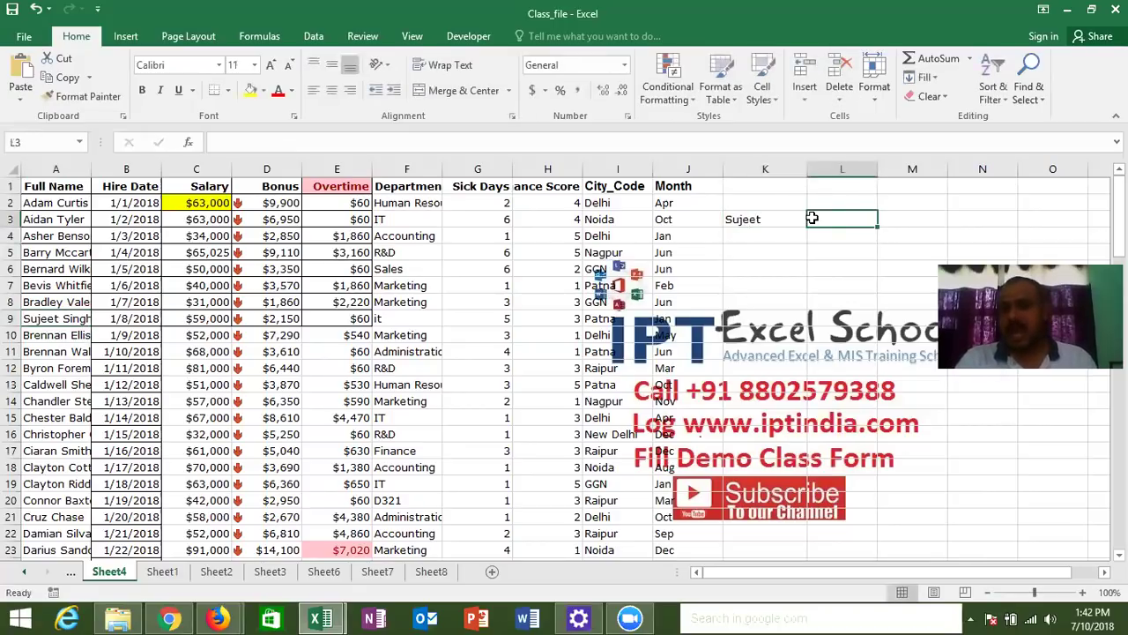
{"action": "left_click", "coordinate": [87, 320]}
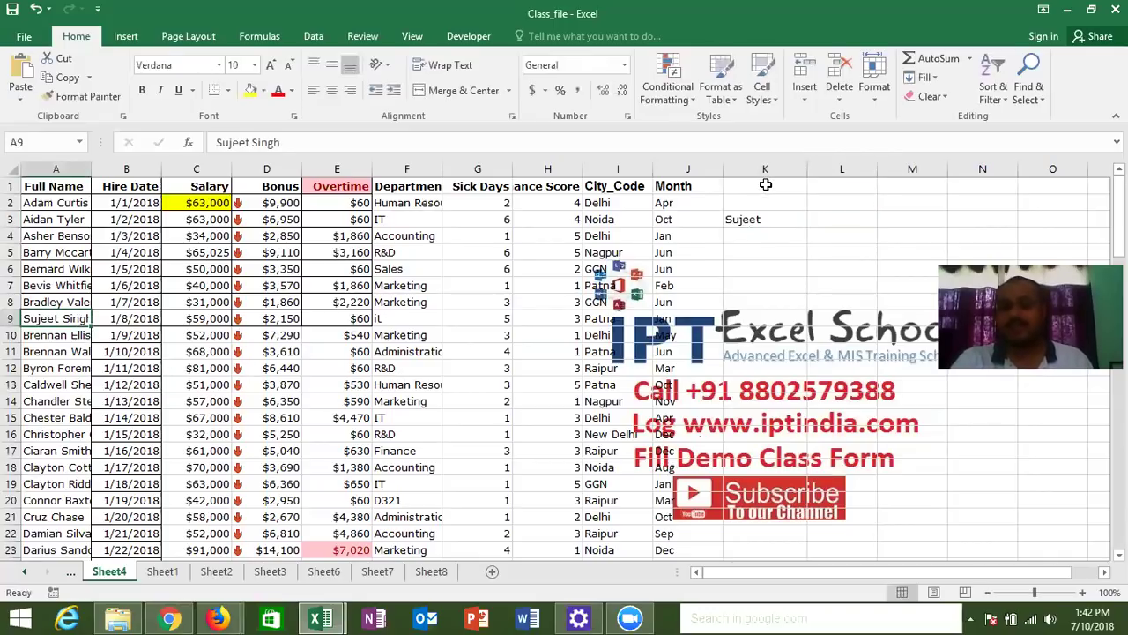
{"action": "left_click", "coordinate": [760, 219]}
Enter =VLOOKUP(K3,A:C,3,0) in L3, which returns #N/A.
{"action": "left_click", "coordinate": [832, 216]}
{"action": "type", "text": "=vl"}
{"action": "key", "text": "Tab"}
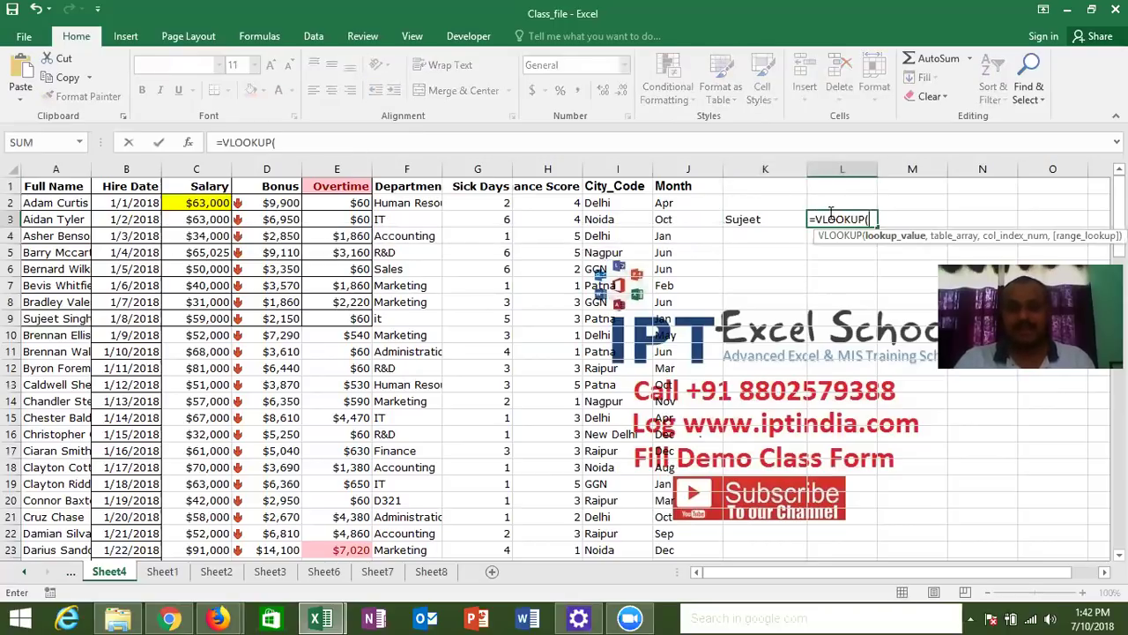
{"action": "left_click", "coordinate": [783, 216]}
{"action": "type", "text": ","}
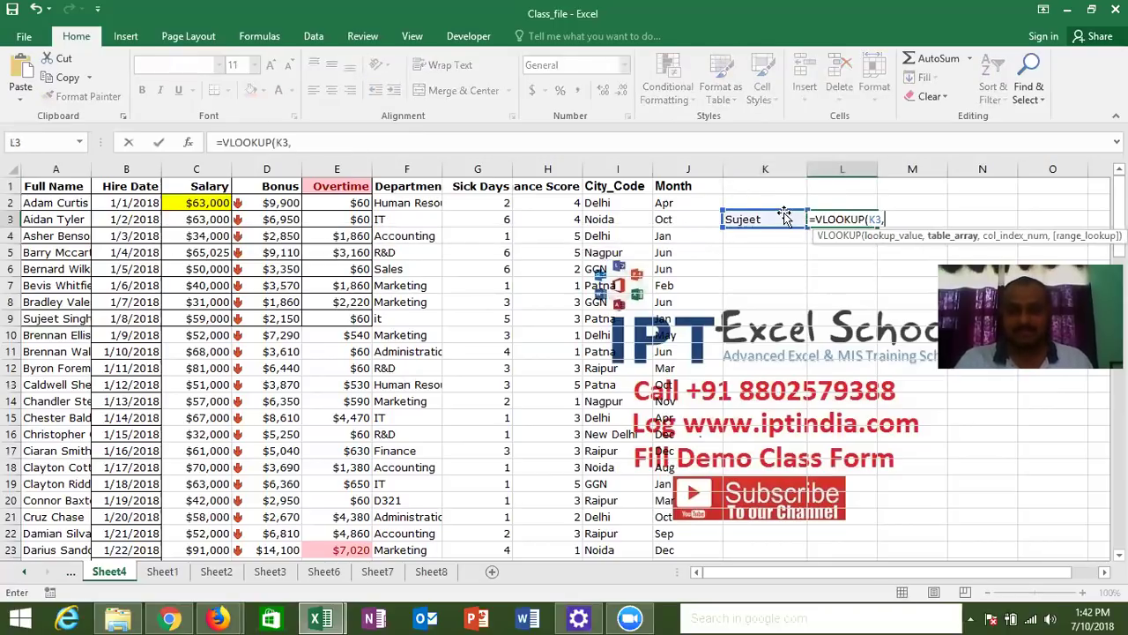
{"action": "left_click_drag", "start_coordinate": [55, 164], "coordinate": [194, 167]}
{"action": "type", "text": ",3,"}
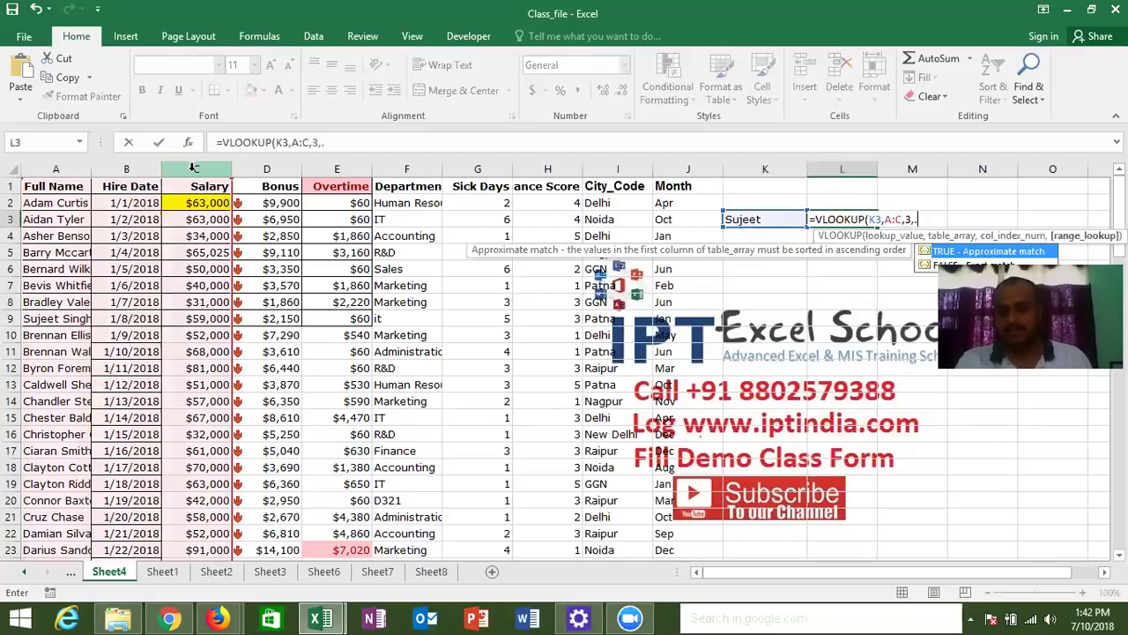
{"action": "type", "text": "0)"}
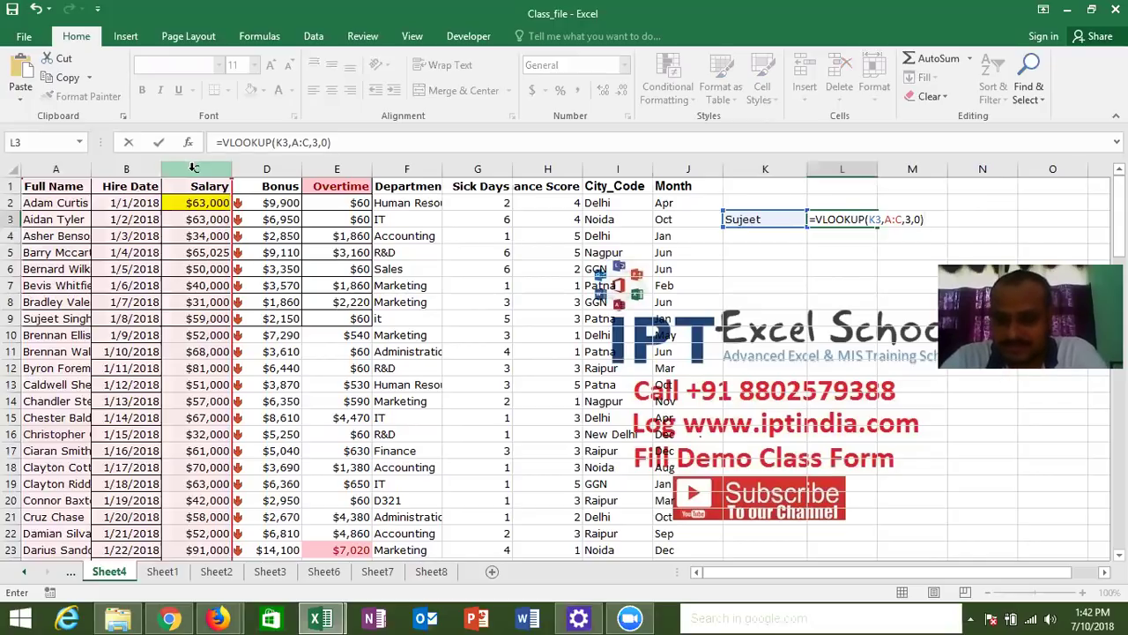
{"action": "key", "text": "Return"}
{"action": "key", "text": "Up"}
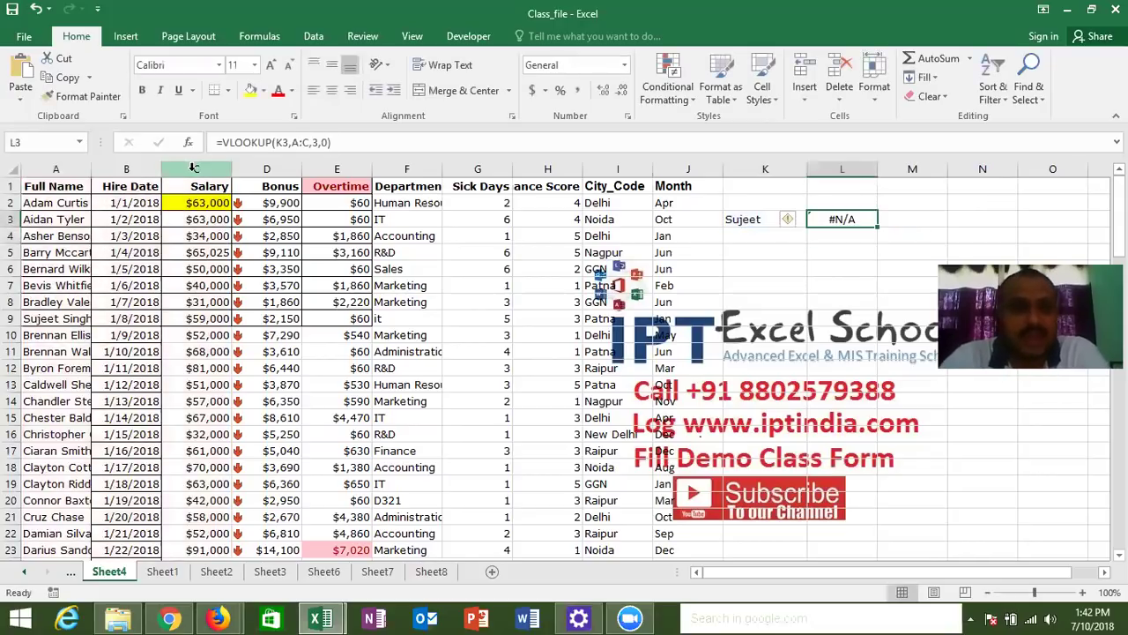
{"action": "left_click", "coordinate": [760, 218]}
{"action": "double_click", "coordinate": [760, 218]}
{"action": "type", "text": "Singh"}
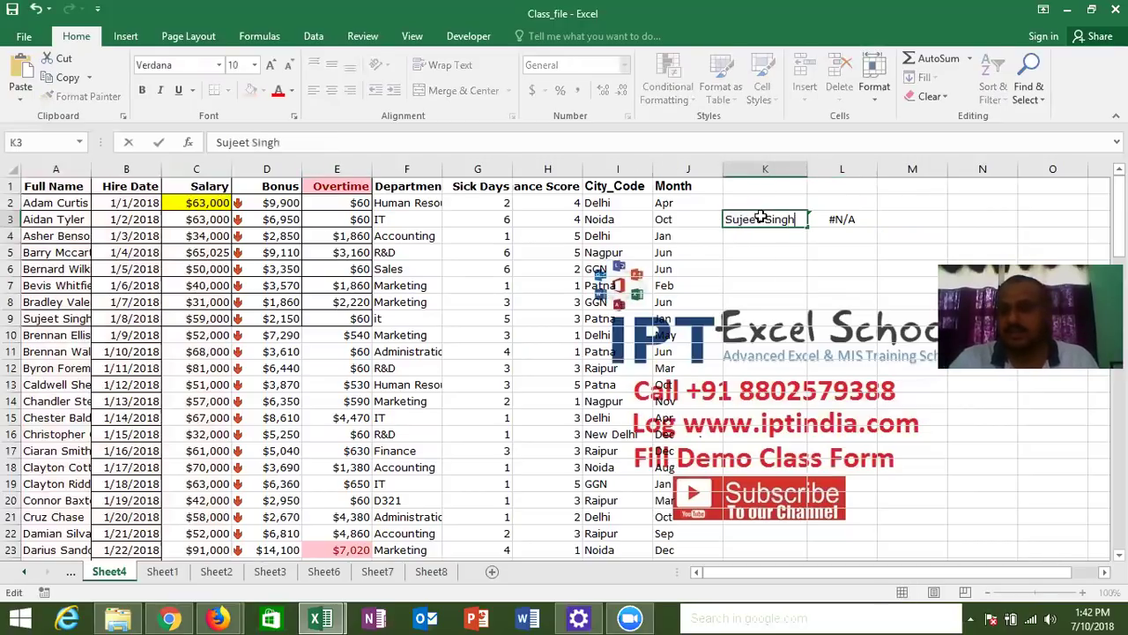
{"action": "key", "text": "Return"}
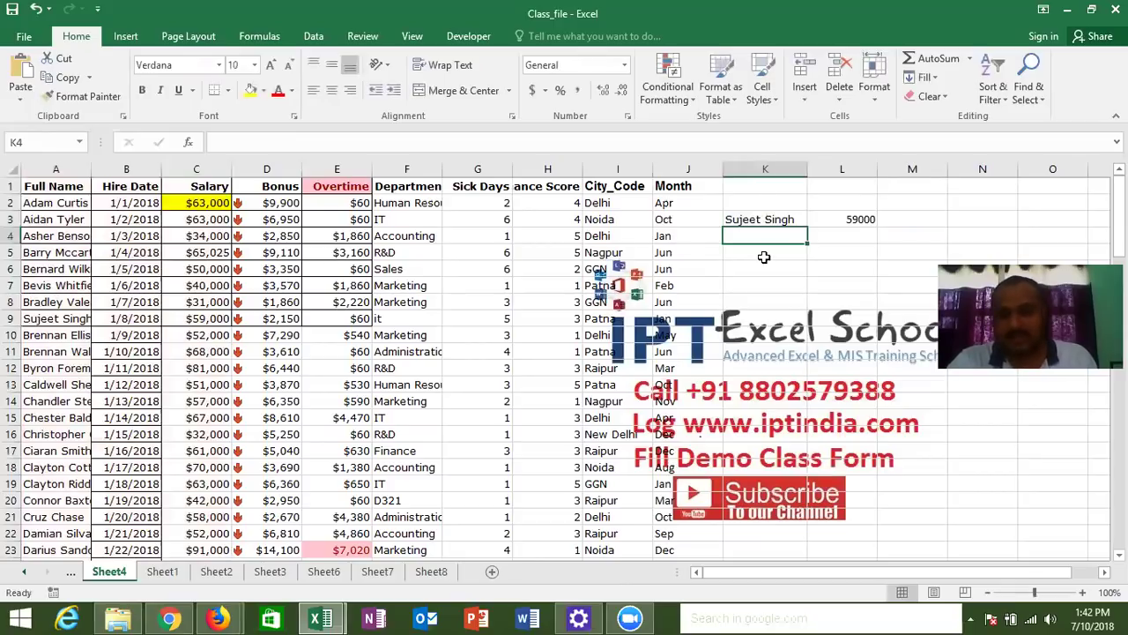
{"action": "key", "text": "ctrl+z"}
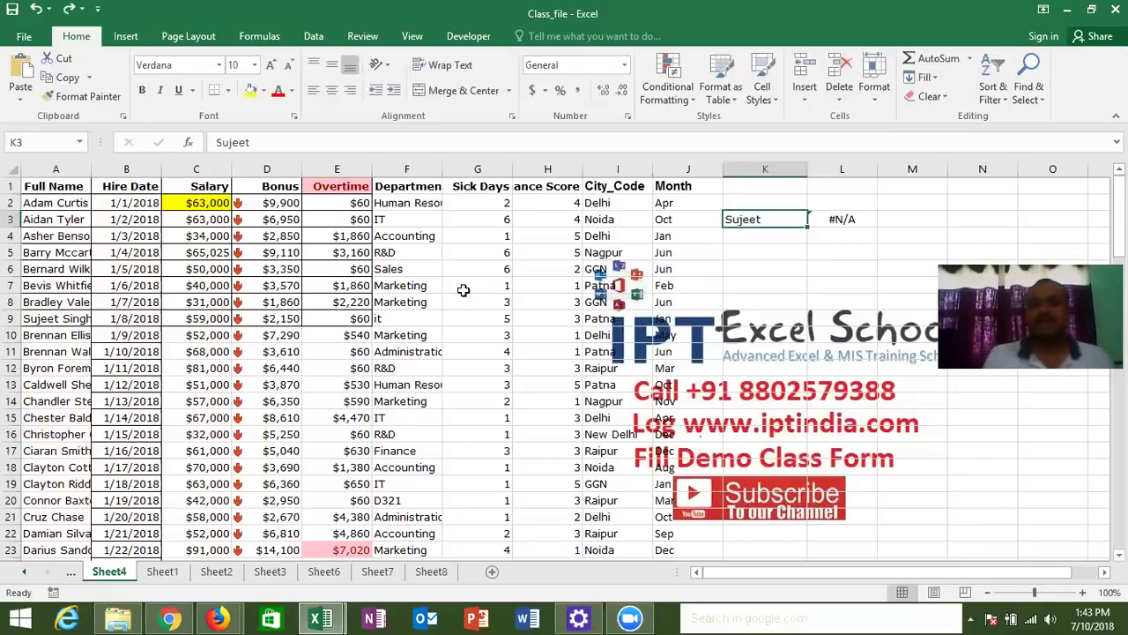
Wrap the first name in K3 with * wildcards so L3 returns 59000.
{"action": "double_click", "coordinate": [726, 219]}
{"action": "type", "text": "*"}
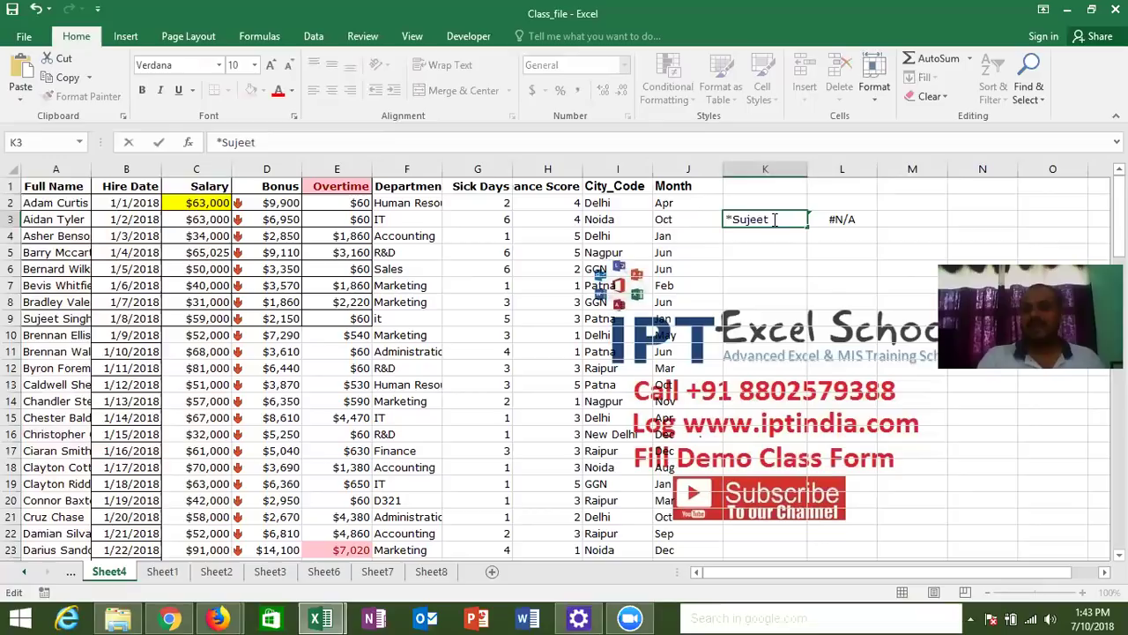
{"action": "type", "text": "*"}
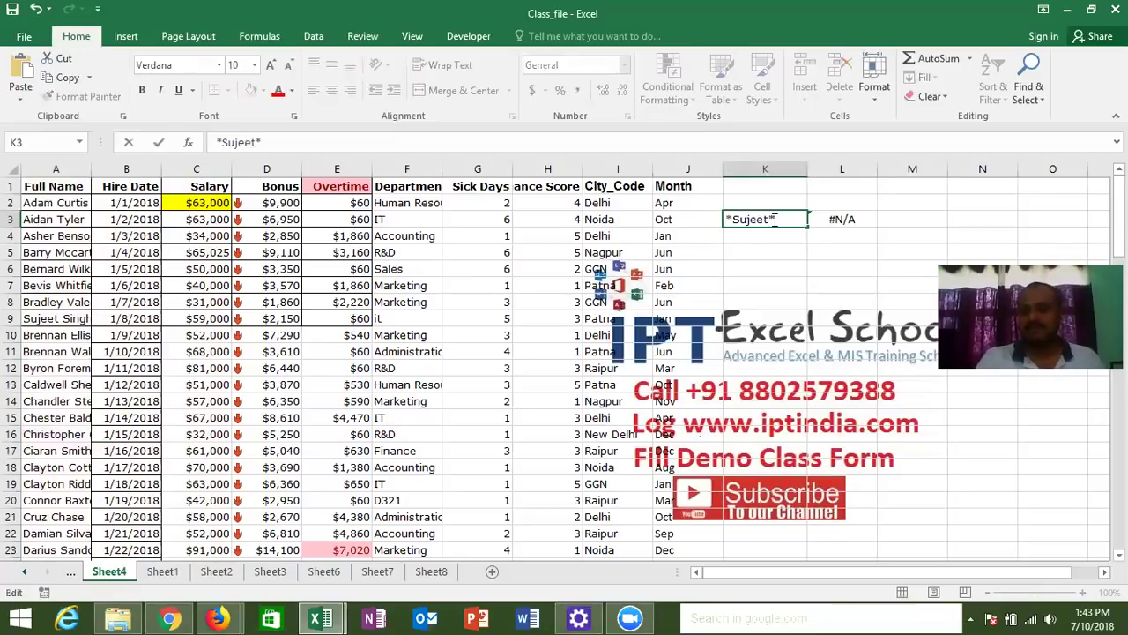
{"action": "key", "text": "Return"}
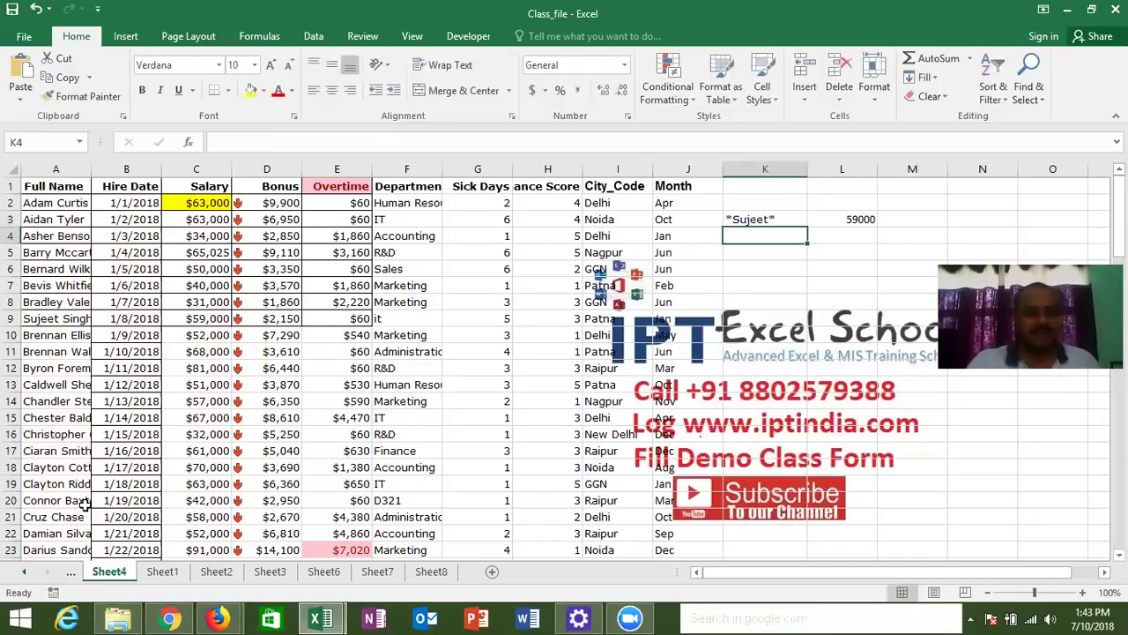
Use Find to locate the full name containing the first name in A9.
{"action": "key", "text": "ctrl+f"}
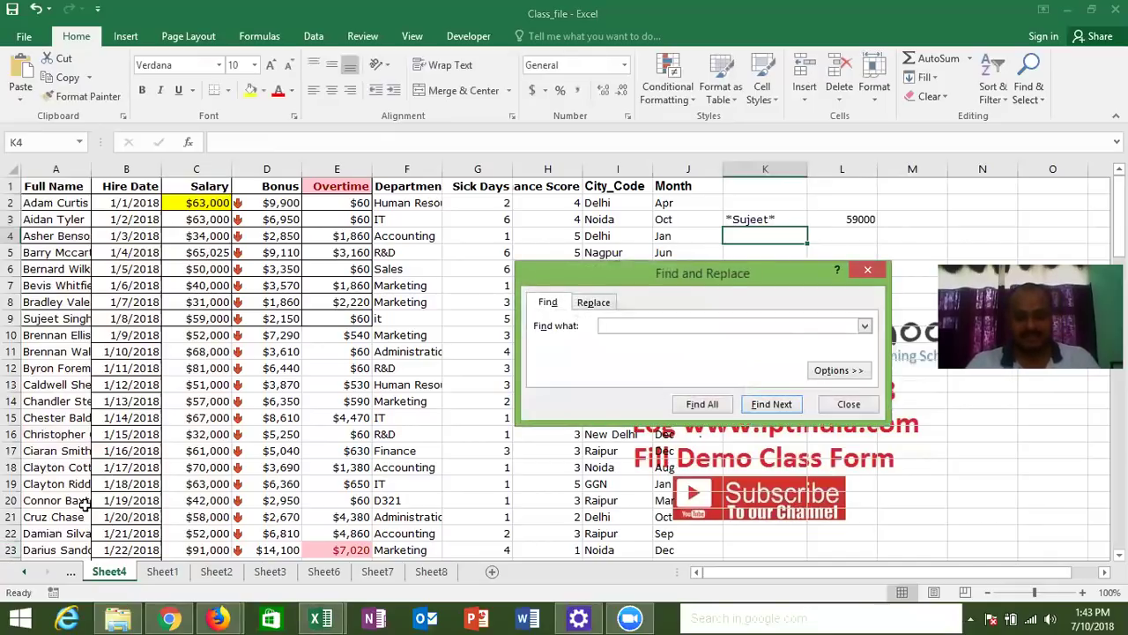
{"action": "type", "text": "Sujeet"}
{"action": "key", "text": "Return"}
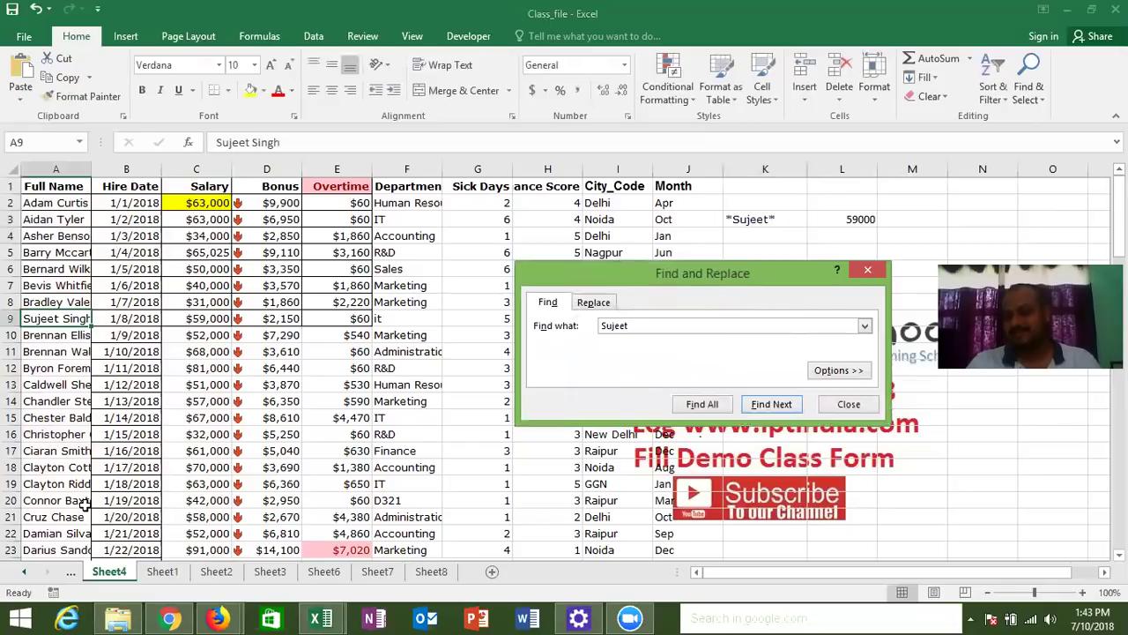
{"action": "key", "text": "Escape"}
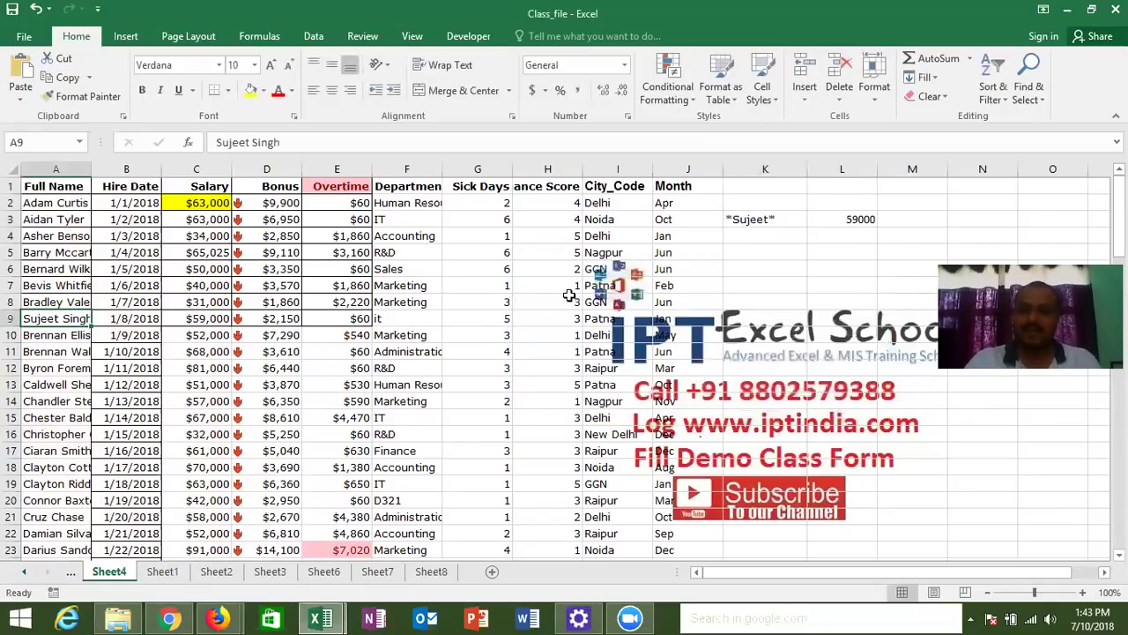
{"action": "left_click", "coordinate": [767, 231]}
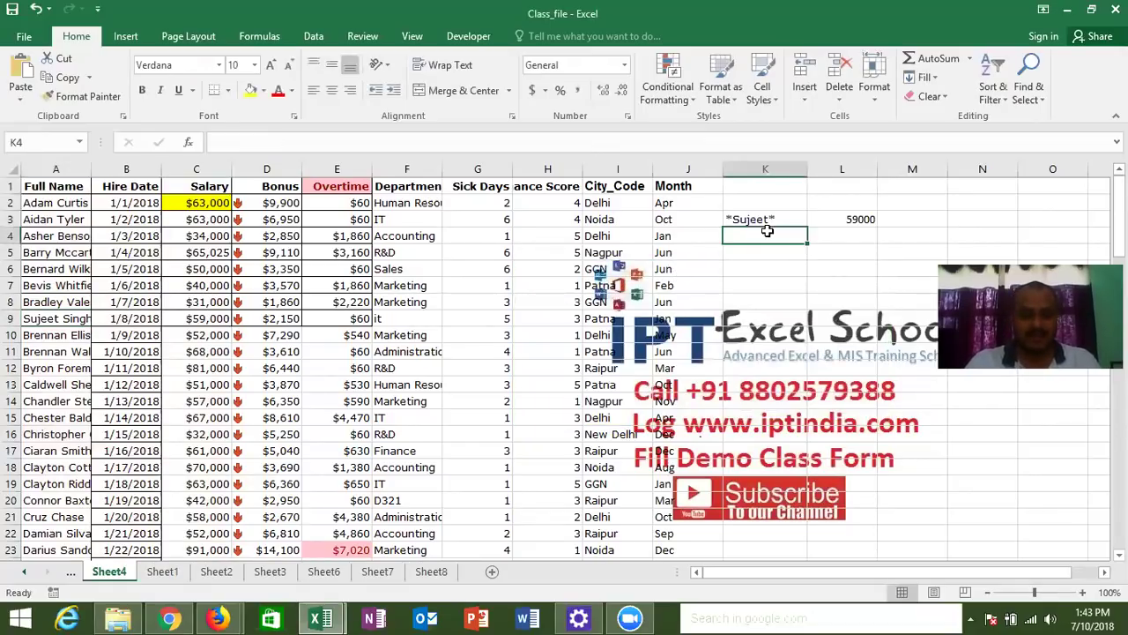
Enter the first name with a trailing * wildcard in K4 and compare it with K3.
{"action": "type", "text": "Sujeet"}
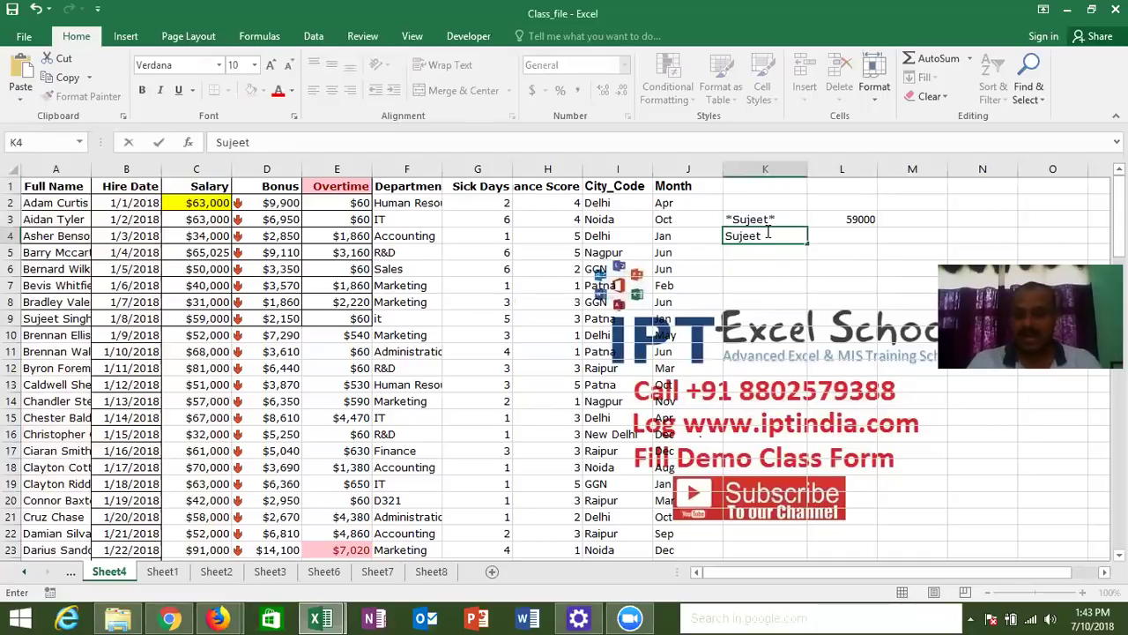
{"action": "key", "text": "Return"}
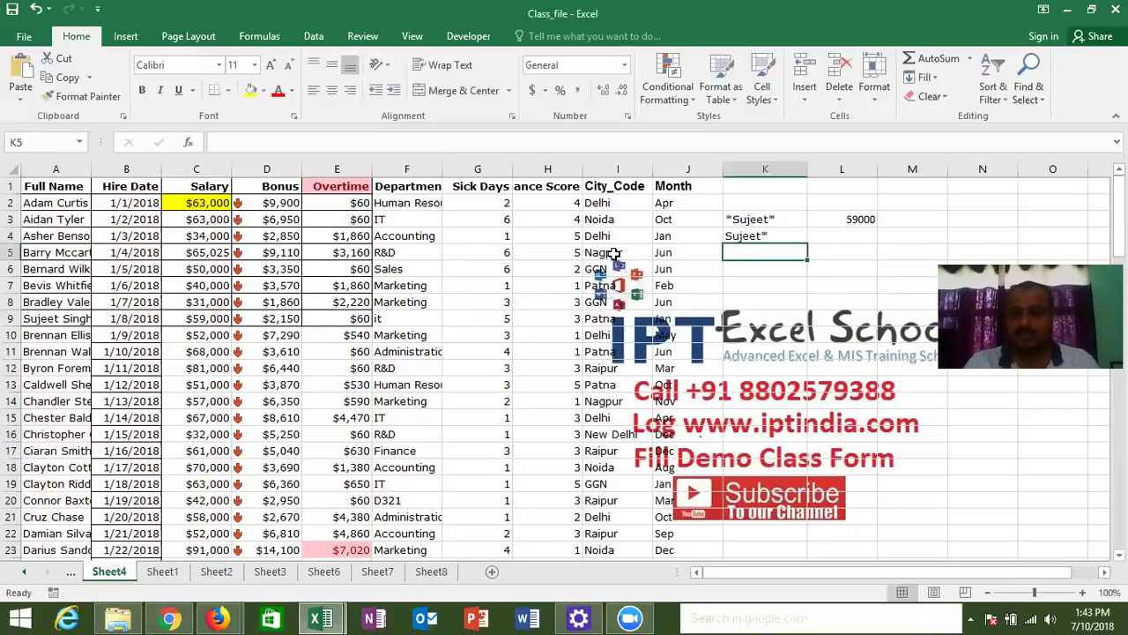
{"action": "left_click", "coordinate": [763, 214]}
{"action": "left_click", "coordinate": [758, 238]}
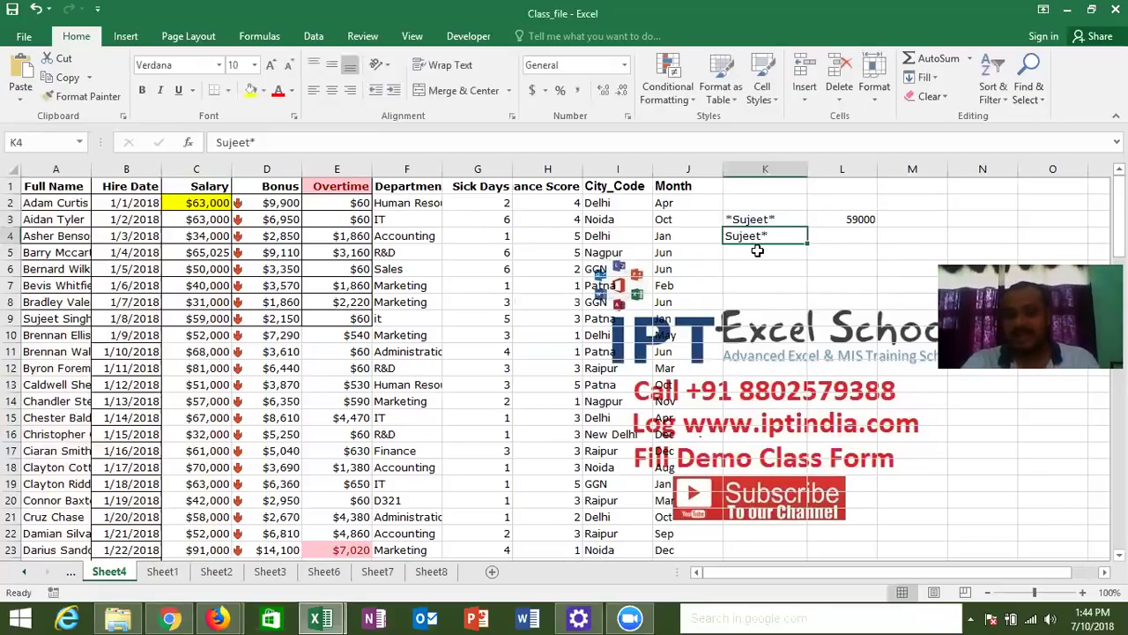
Enter the first name with only a leading * wildcard in K5.
{"action": "left_click", "coordinate": [757, 252]}
{"action": "type", "text": "*"}
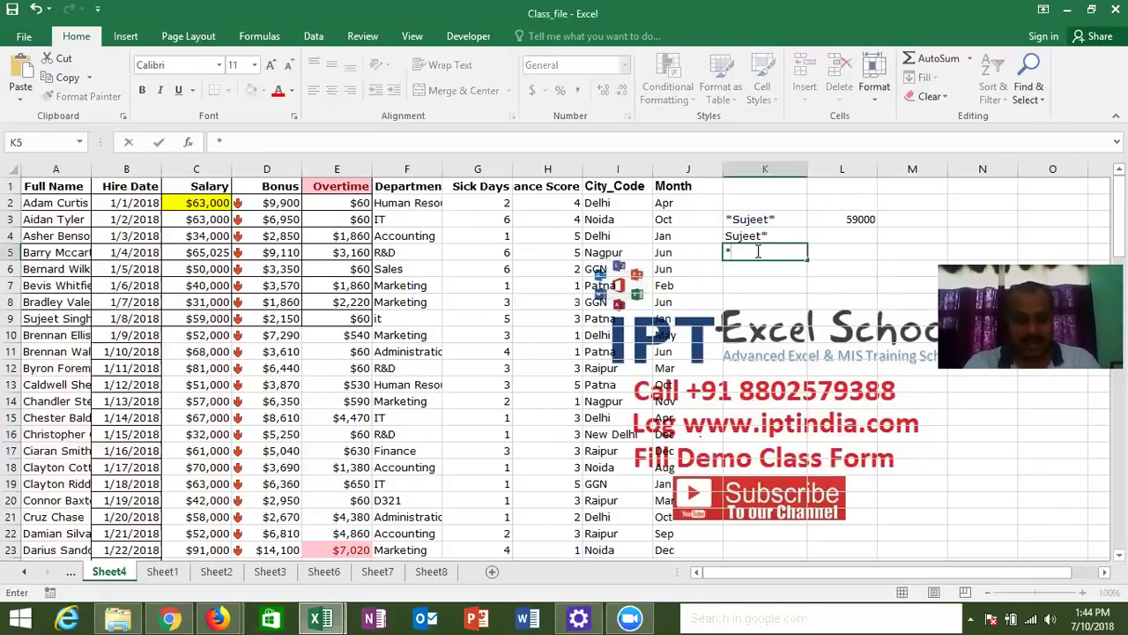
{"action": "type", "text": "Sujeet*"}
{"action": "key", "text": "BackSpace"}
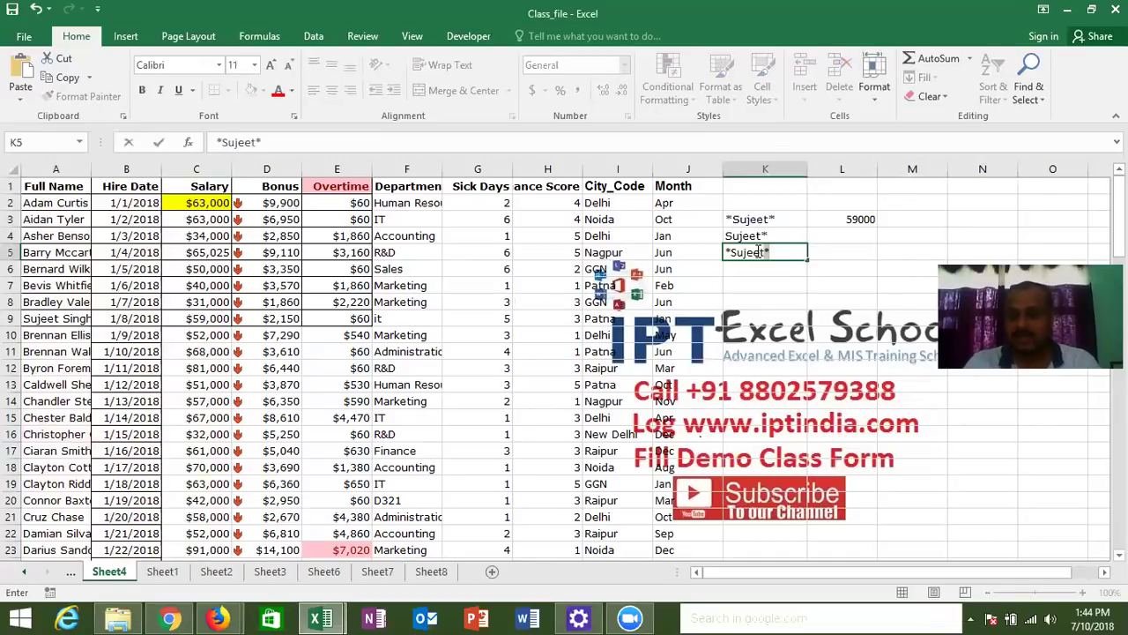
{"action": "key", "text": "Return"}
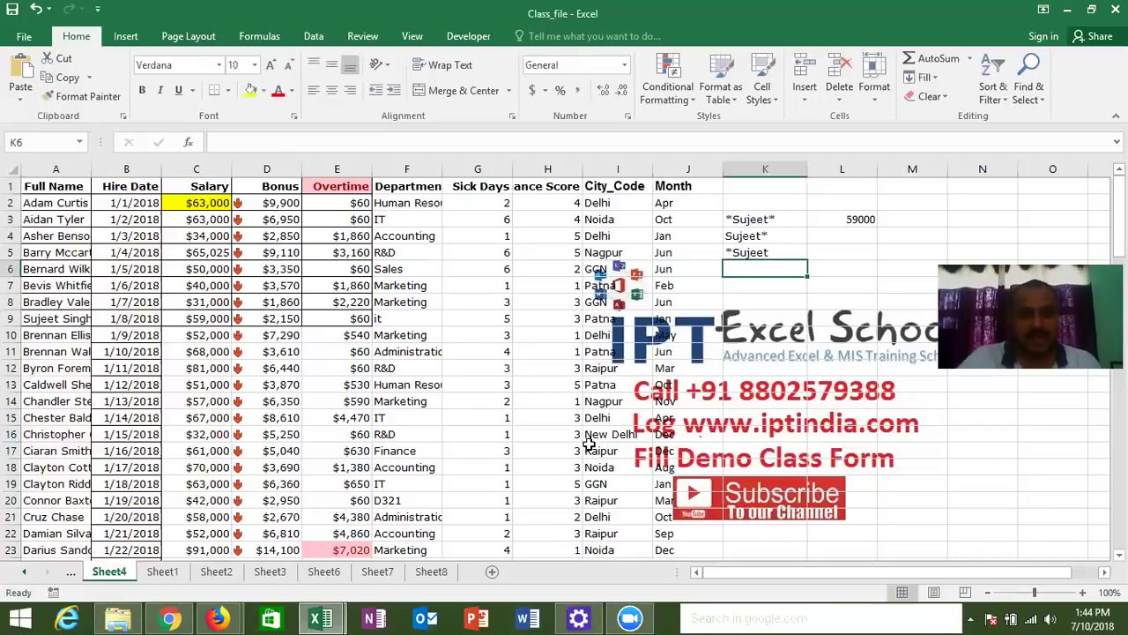
{"action": "left_click", "coordinate": [600, 297]}
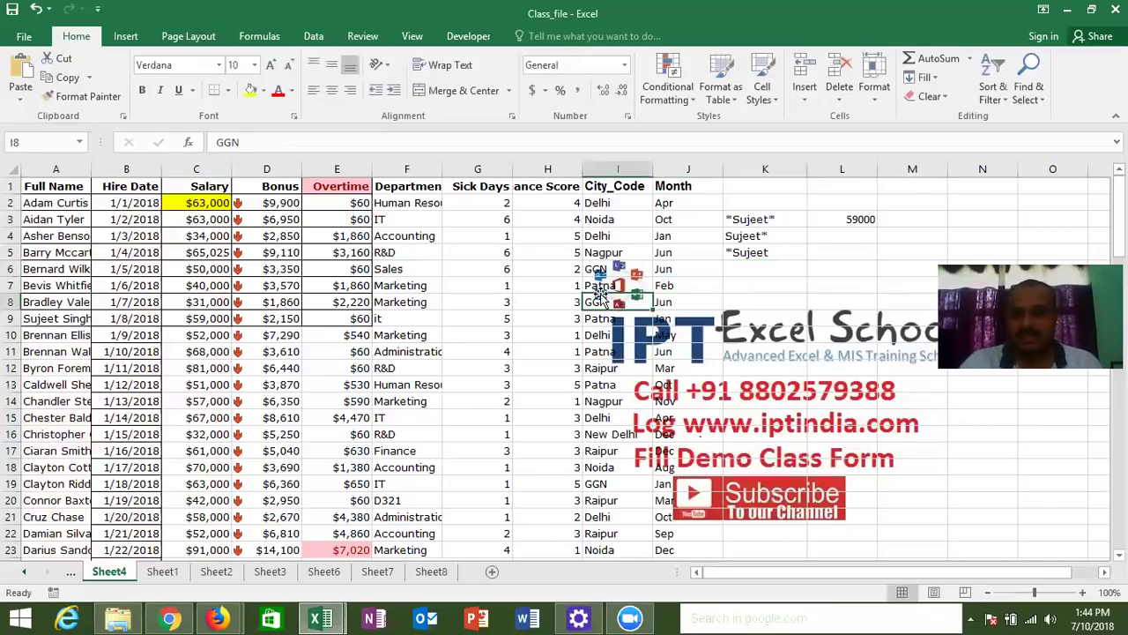
{"action": "left_click", "coordinate": [680, 297]}
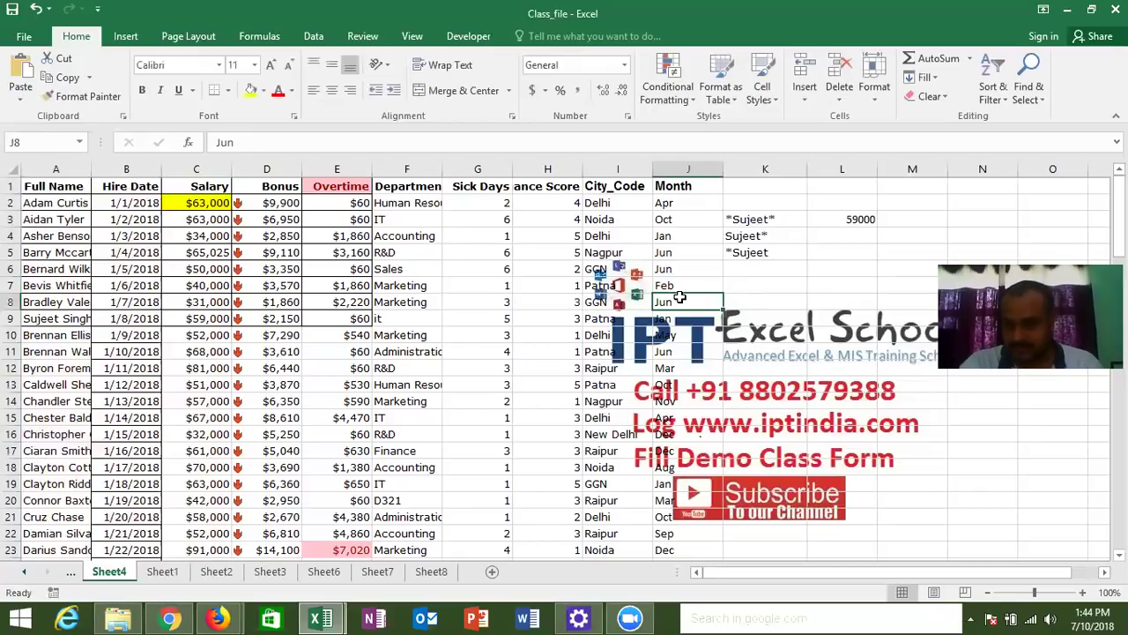
{"action": "left_click", "coordinate": [599, 303]}
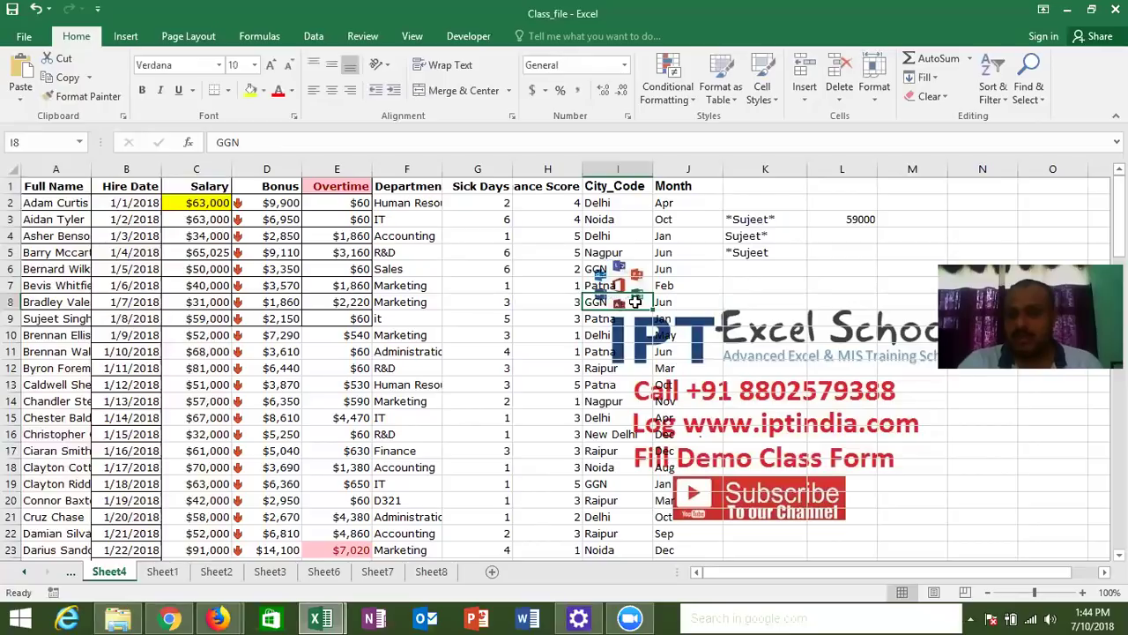
{"action": "left_click", "coordinate": [618, 270]}
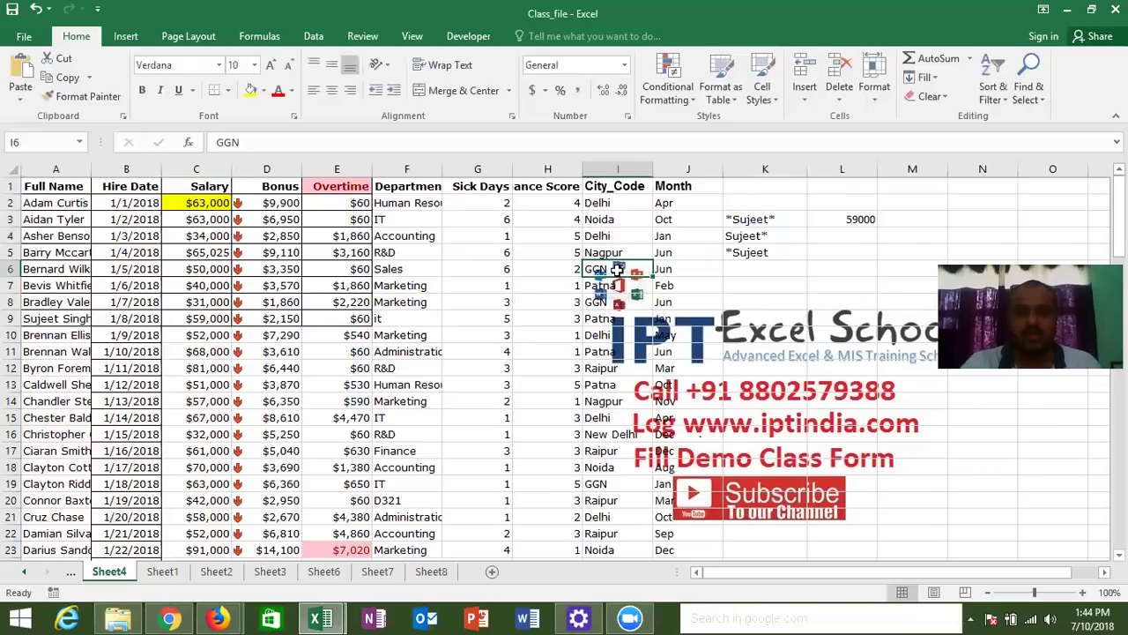
{"action": "left_click", "coordinate": [750, 272]}
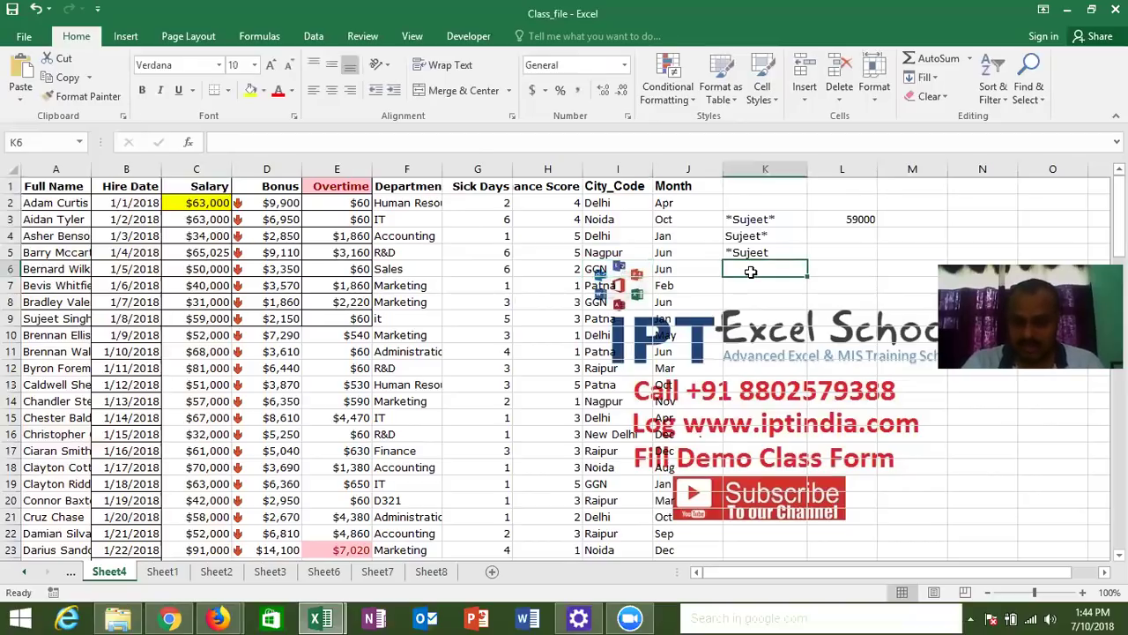
Enter ??? in K6 and =VLOOKUP(K6,I:J,2,0) in L6, returning Jun.
{"action": "type", "text": "???"}
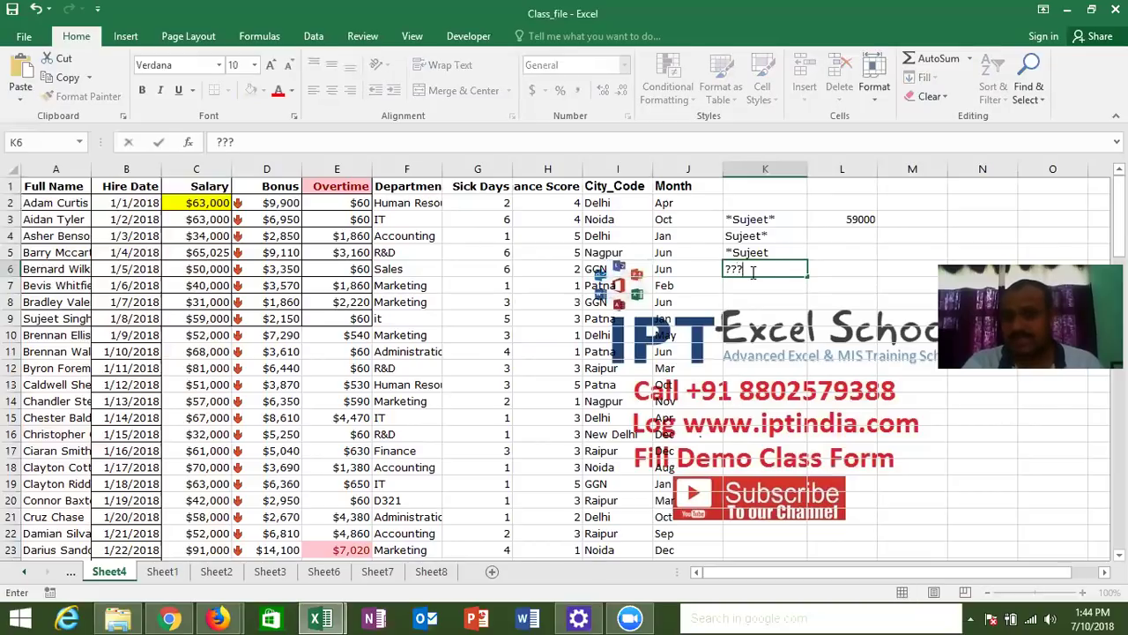
{"action": "key", "text": "Return"}
{"action": "left_click", "coordinate": [818, 267]}
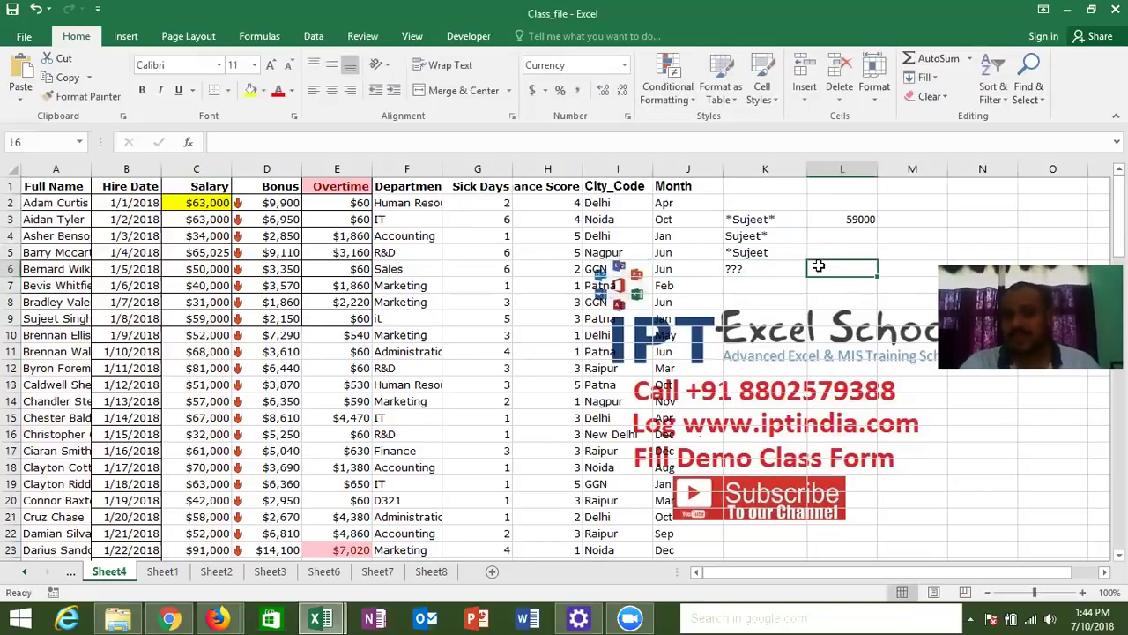
{"action": "type", "text": "=vl"}
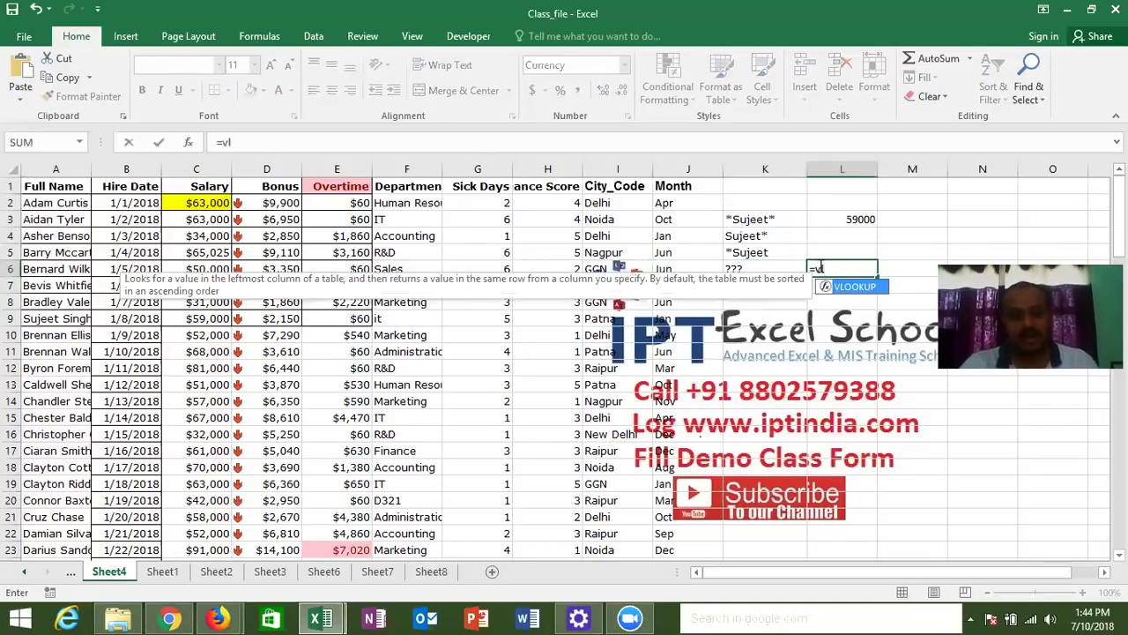
{"action": "key", "text": "Tab"}
{"action": "left_click", "coordinate": [779, 282]}
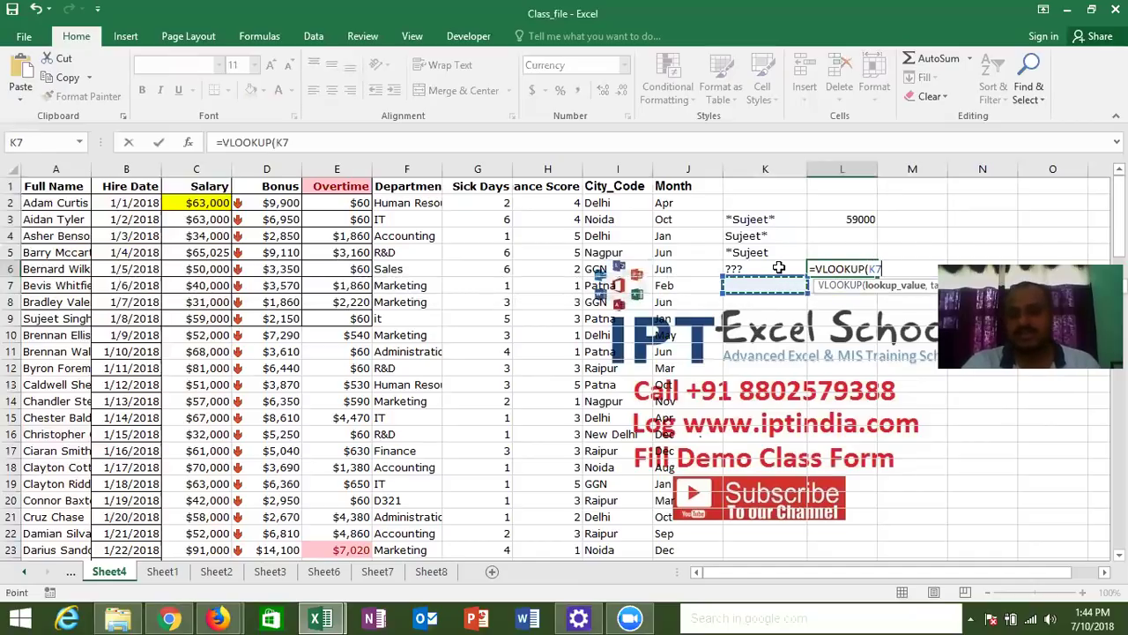
{"action": "left_click", "coordinate": [779, 267]}
{"action": "type", "text": ","}
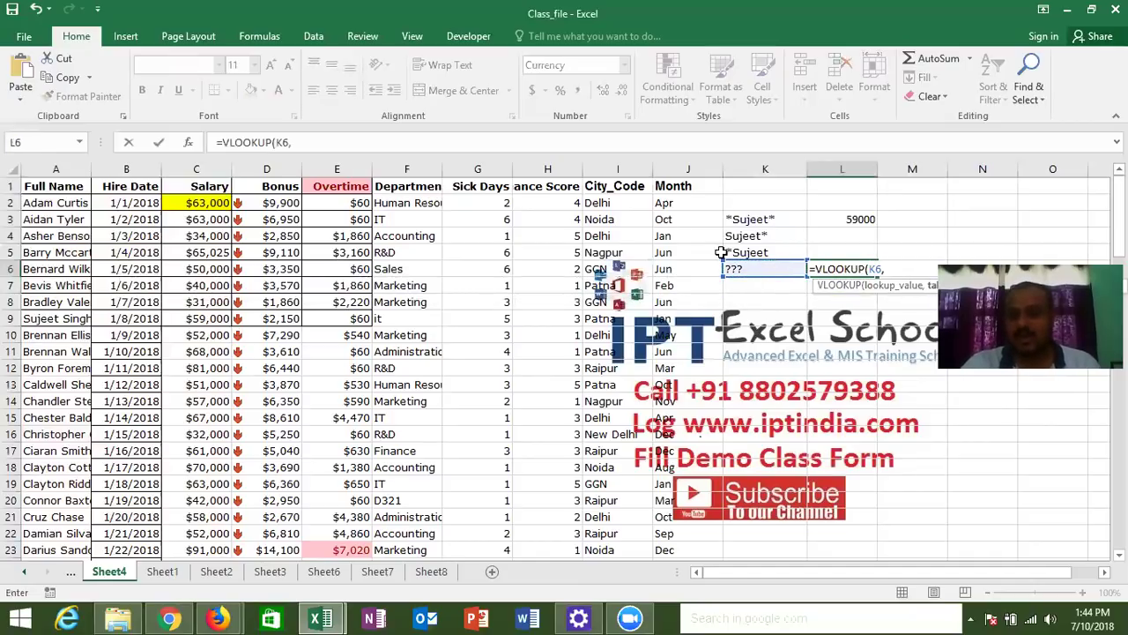
{"action": "left_click_drag", "start_coordinate": [628, 178], "coordinate": [657, 181]}
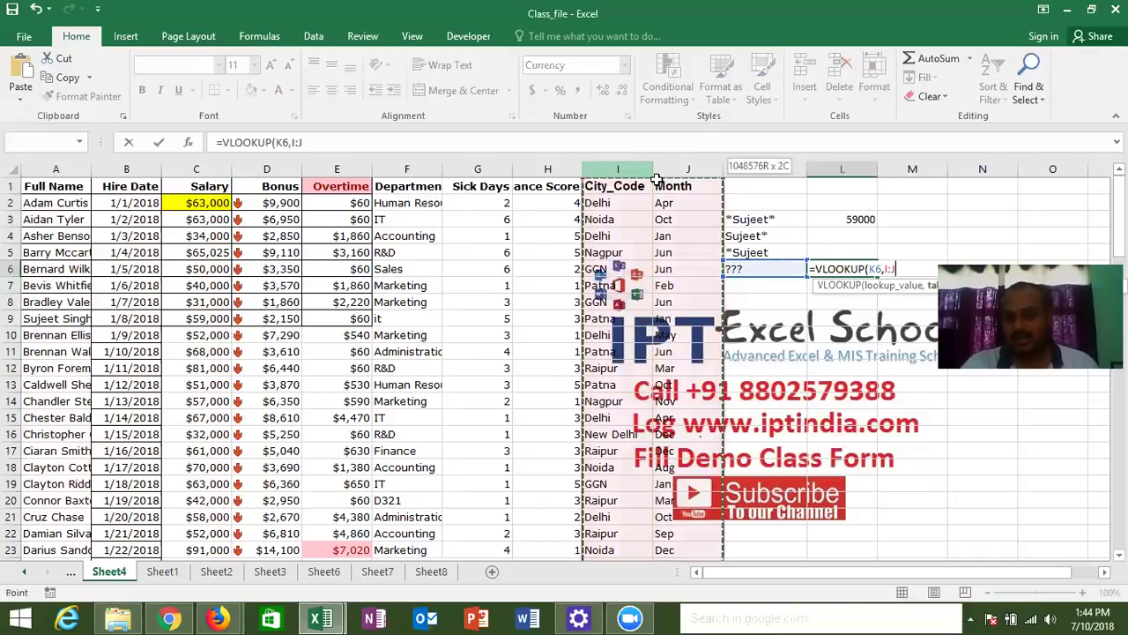
{"action": "type", "text": ",2,"}
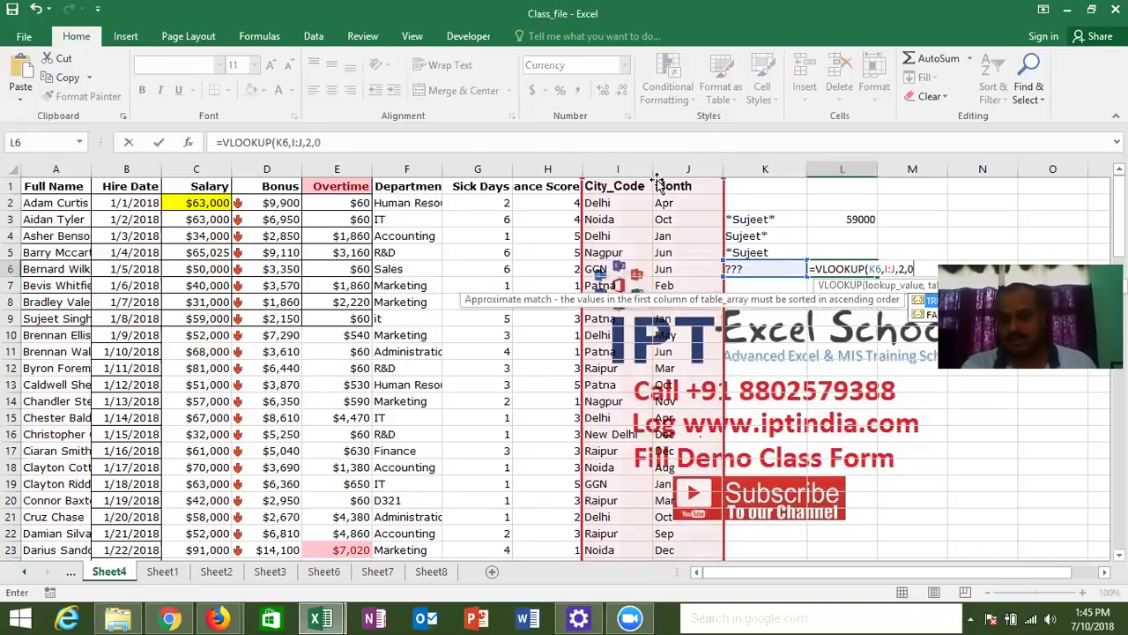
{"action": "type", "text": "0"}
{"action": "key", "text": "ctrl+Return"}
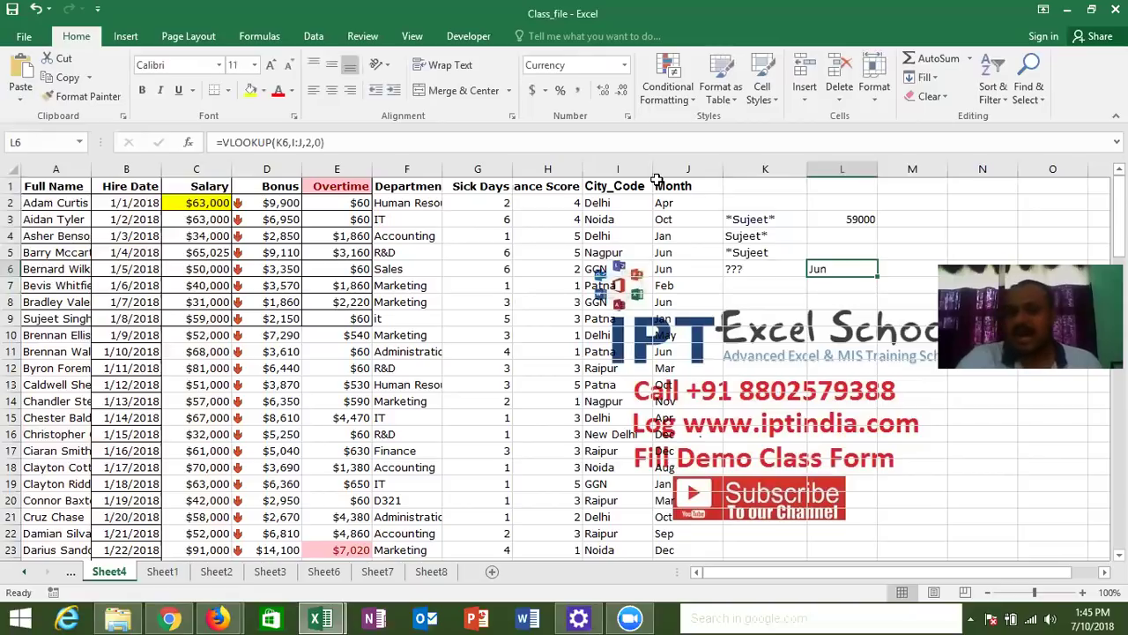
Temporarily change K6 to ???* to show Month, then revert it to ???
{"action": "double_click", "coordinate": [754, 268]}
{"action": "type", "text": "*"}
{"action": "key", "text": "Return"}
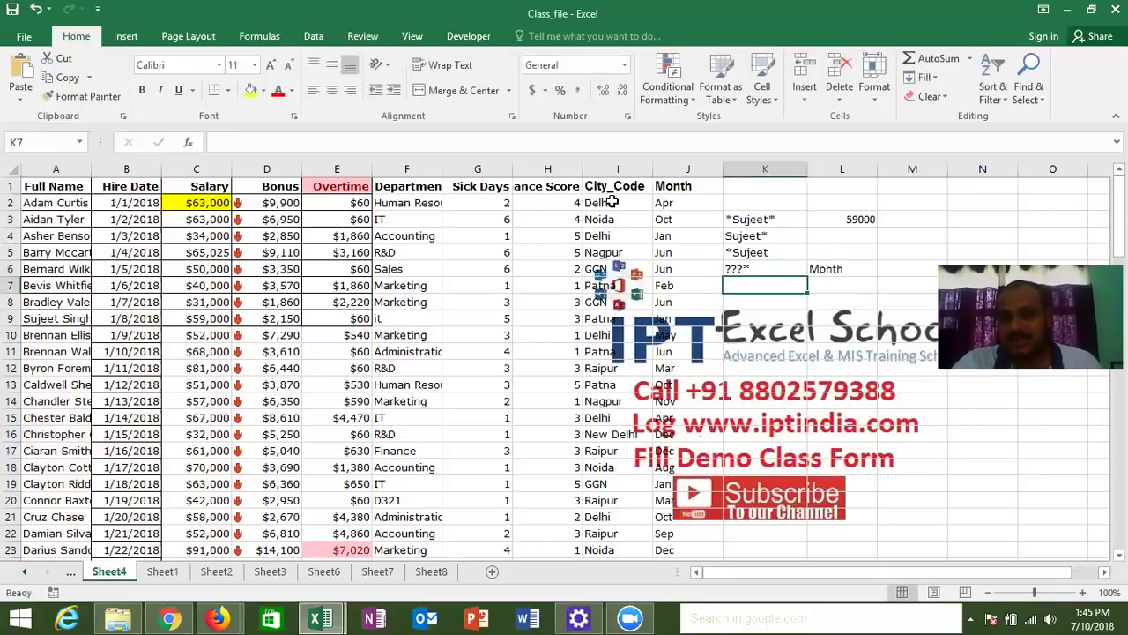
{"action": "left_click", "coordinate": [661, 186]}
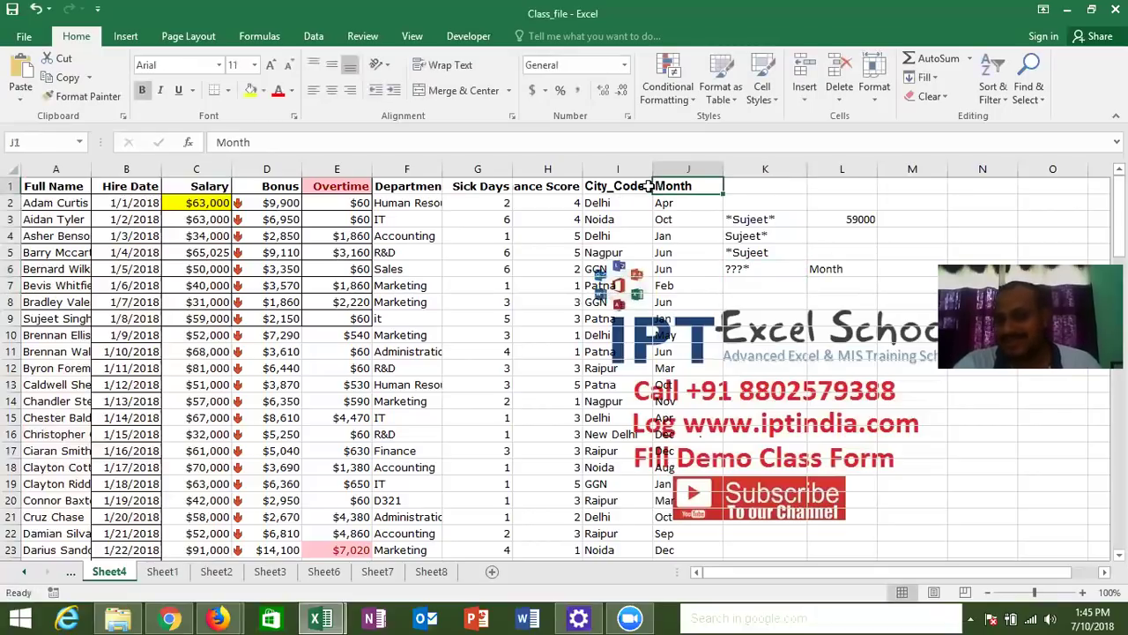
{"action": "left_click", "coordinate": [648, 186]}
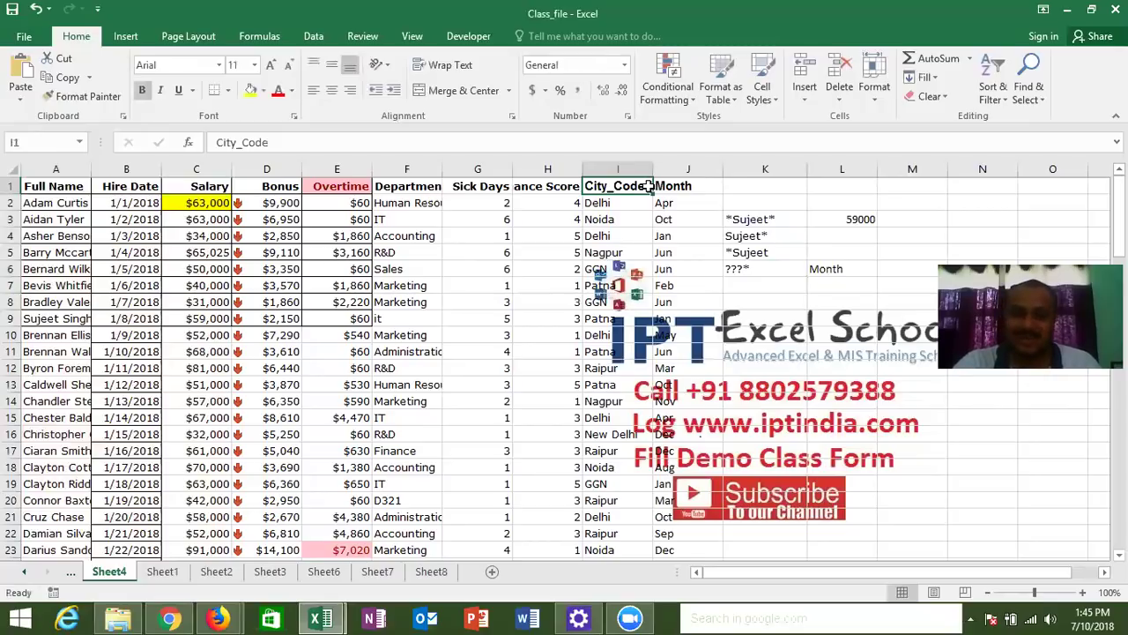
{"action": "left_click", "coordinate": [757, 270]}
{"action": "double_click", "coordinate": [758, 270]}
{"action": "key", "text": "BackSpace"}
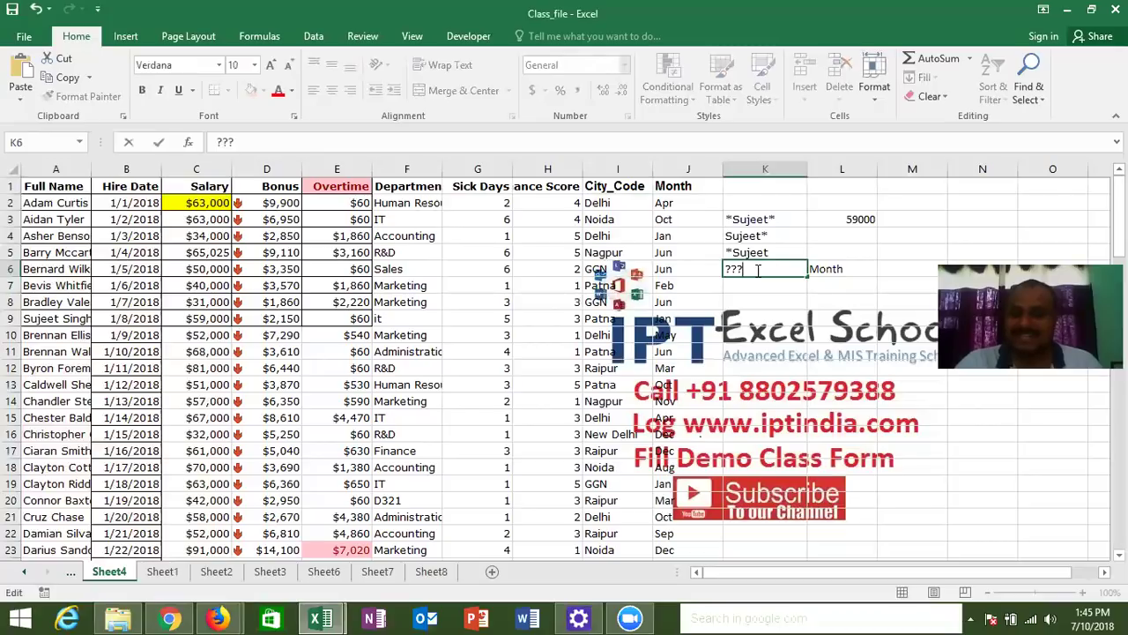
{"action": "left_click", "coordinate": [759, 300]}
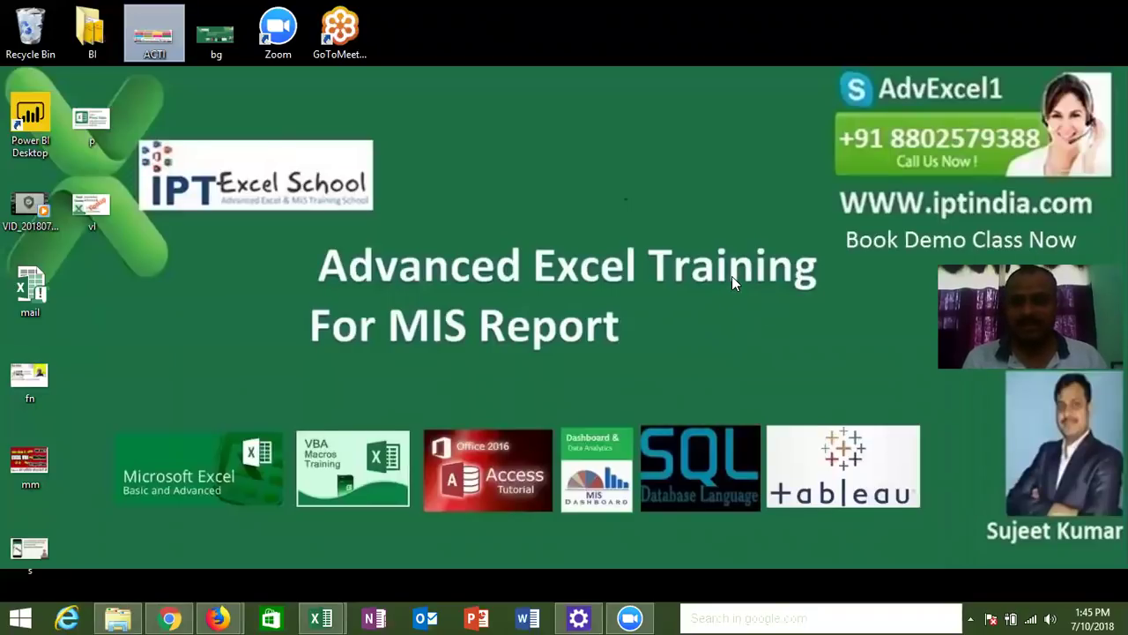
{"action": "right_click", "coordinate": [731, 276]}
{"action": "left_click", "coordinate": [793, 322]}
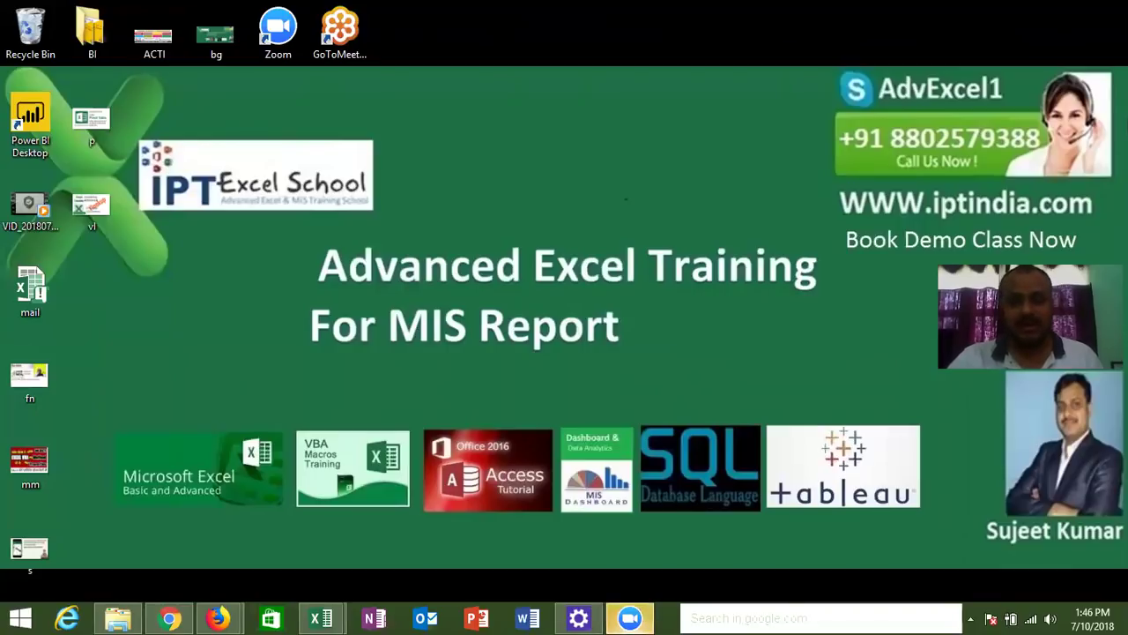
{"action": "left_click_drag", "start_coordinate": [839, 227], "coordinate": [1084, 252]}
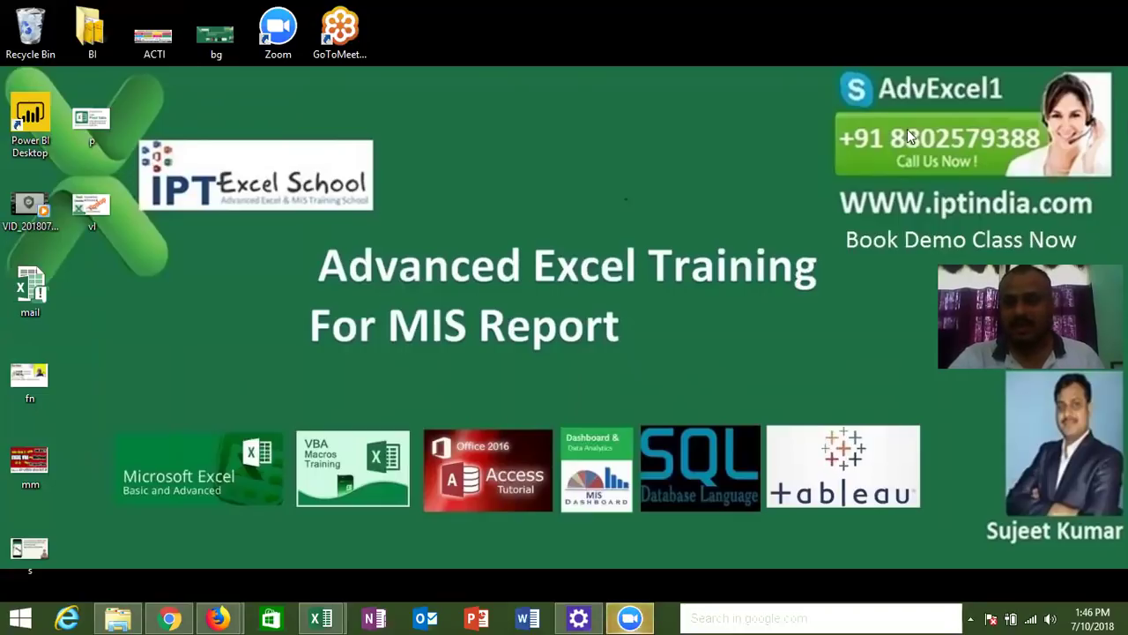
{"action": "left_click_drag", "start_coordinate": [886, 131], "coordinate": [1041, 152]}
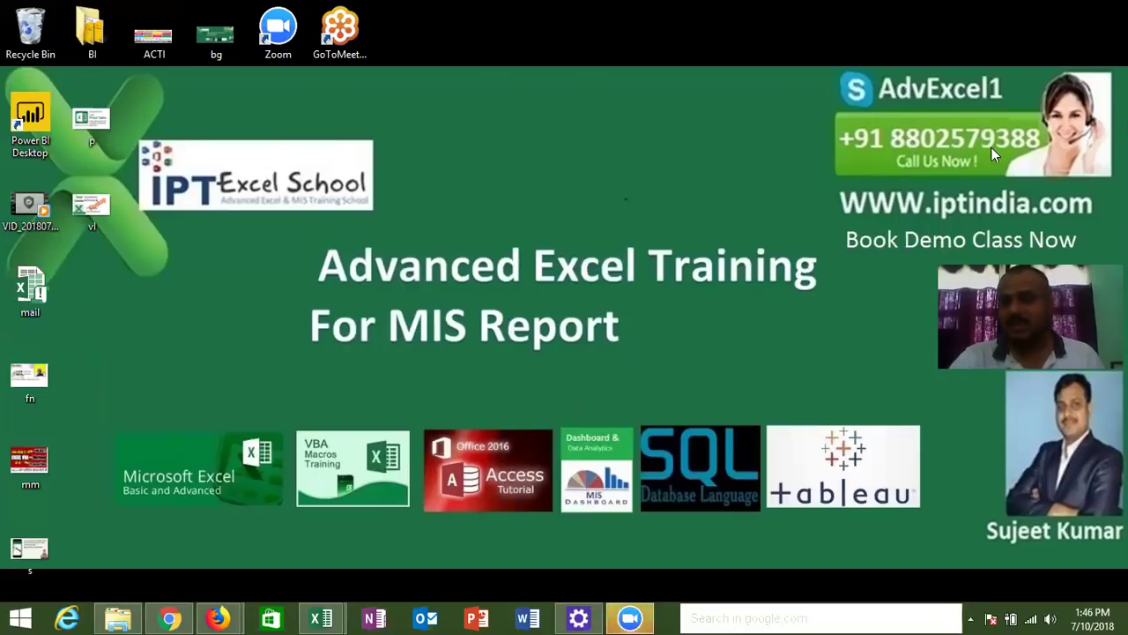
{"action": "left_click", "coordinate": [1041, 152]}
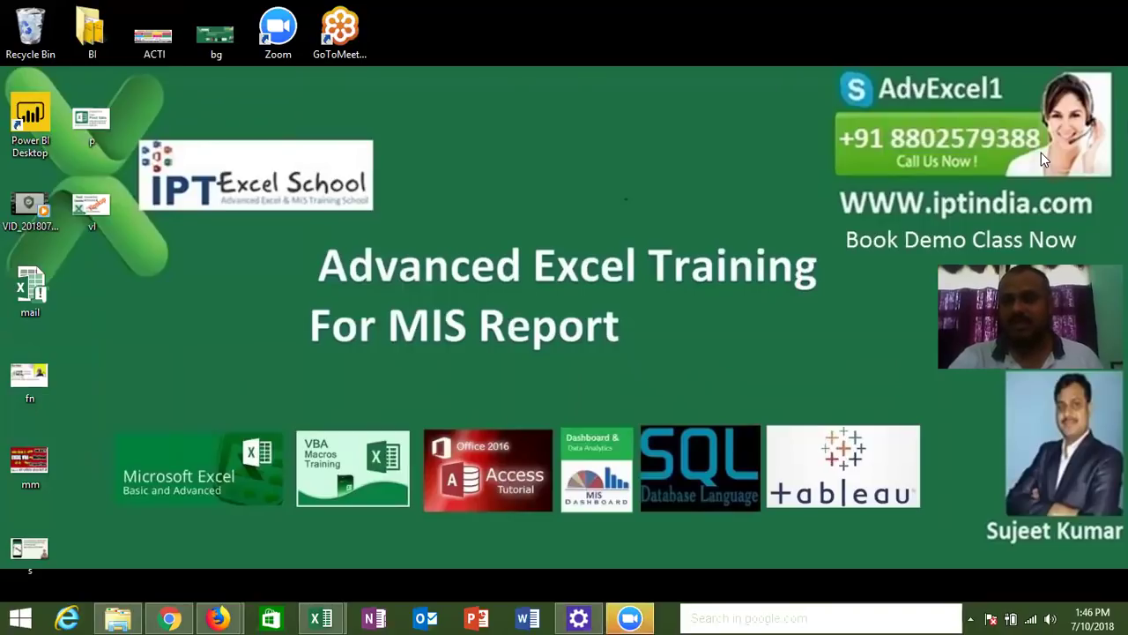